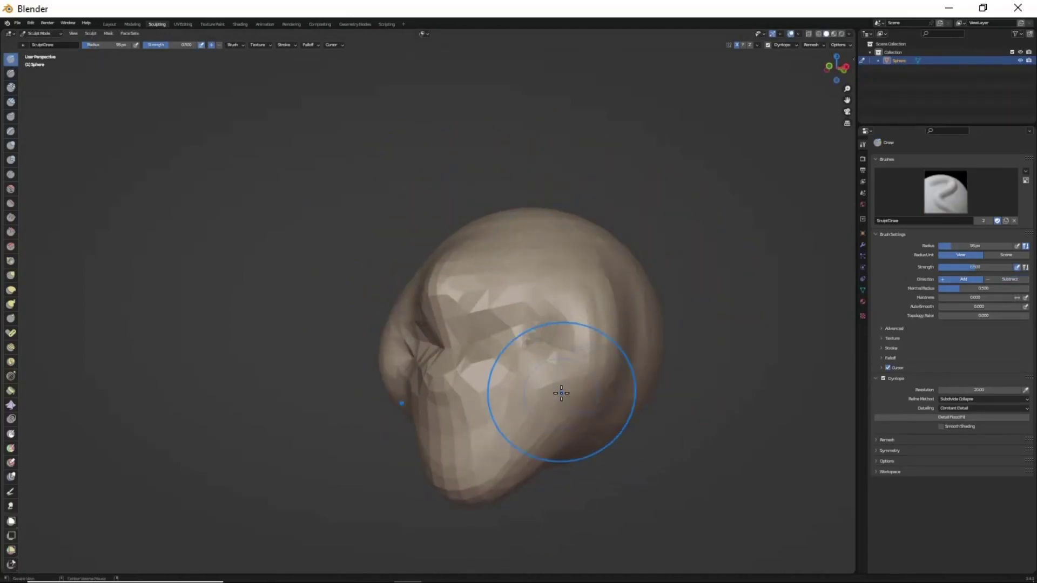
Step: Block out the head's basic forms with the Face Sets, Line Project and Grab brushes
{"action": "middle_click_drag", "start_coordinate": [562, 393], "coordinate": [467, 388]}
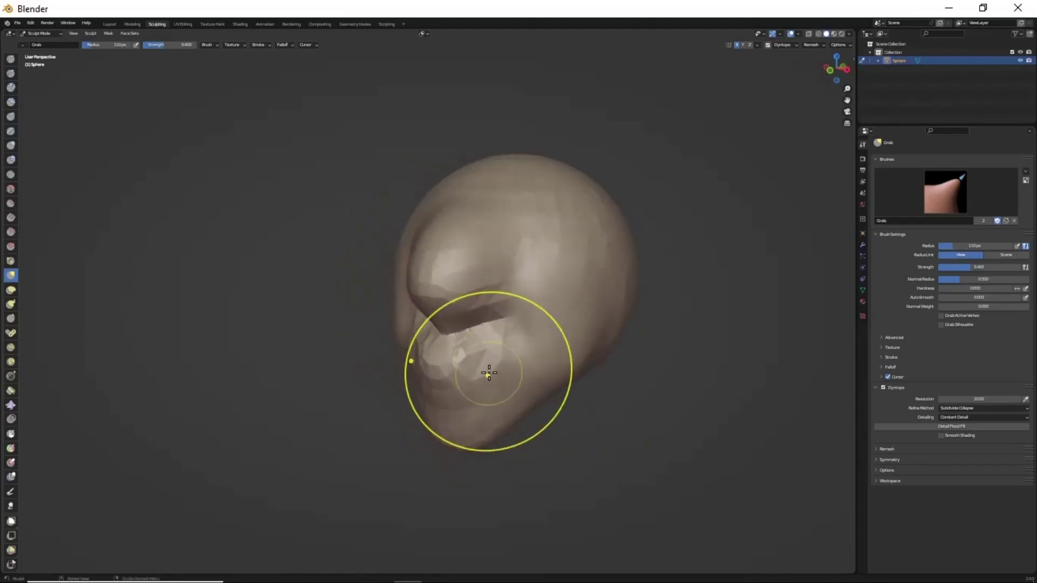
{"action": "left_click", "coordinate": [10, 448]}
{"action": "scroll", "coordinate": [23, 497], "scroll_direction": "down", "scroll_amount": 3}
{"action": "left_click", "coordinate": [11, 519]}
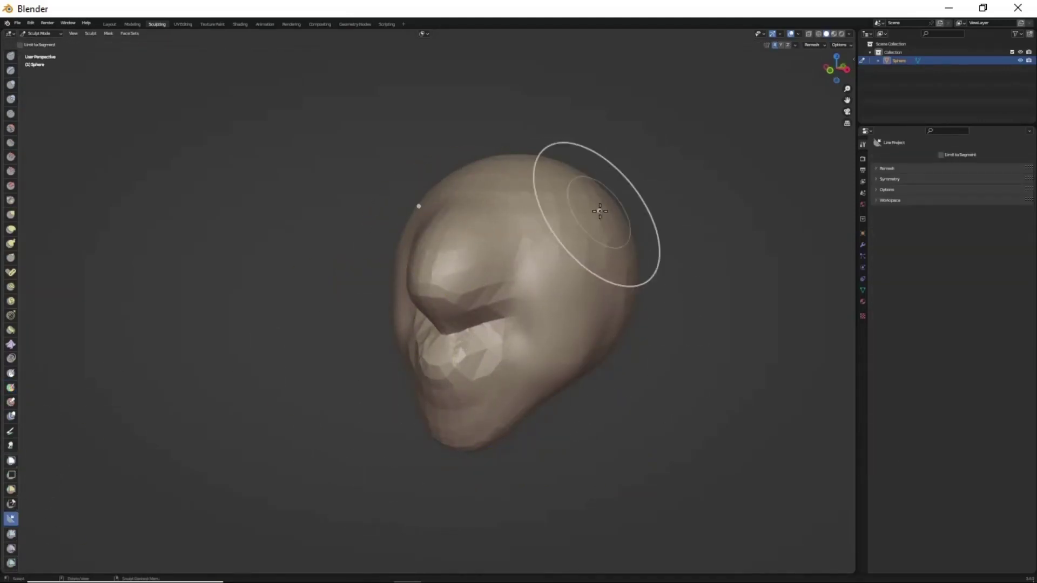
{"action": "middle_click_drag", "start_coordinate": [329, 363], "coordinate": [438, 267]}
{"action": "key", "text": "g"}
{"action": "key", "text": "g"}
{"action": "mouse_move", "coordinate": [366, 278]}
{"action": "middle_mouse_down"}
{"action": "mouse_move", "coordinate": [416, 245]}
{"action": "mouse_move", "coordinate": [444, 245]}
{"action": "mouse_move", "coordinate": [438, 355]}
{"action": "mouse_move", "coordinate": [359, 340]}
{"action": "mouse_move", "coordinate": [491, 304]}
{"action": "mouse_move", "coordinate": [508, 250]}
{"action": "mouse_move", "coordinate": [450, 457]}
{"action": "middle_mouse_up"}
Step: Build up the brow, nose bridge, eye sockets and cheek grooves with Draw, Draw Sharp and Clay Strips
{"action": "key", "text": "x"}
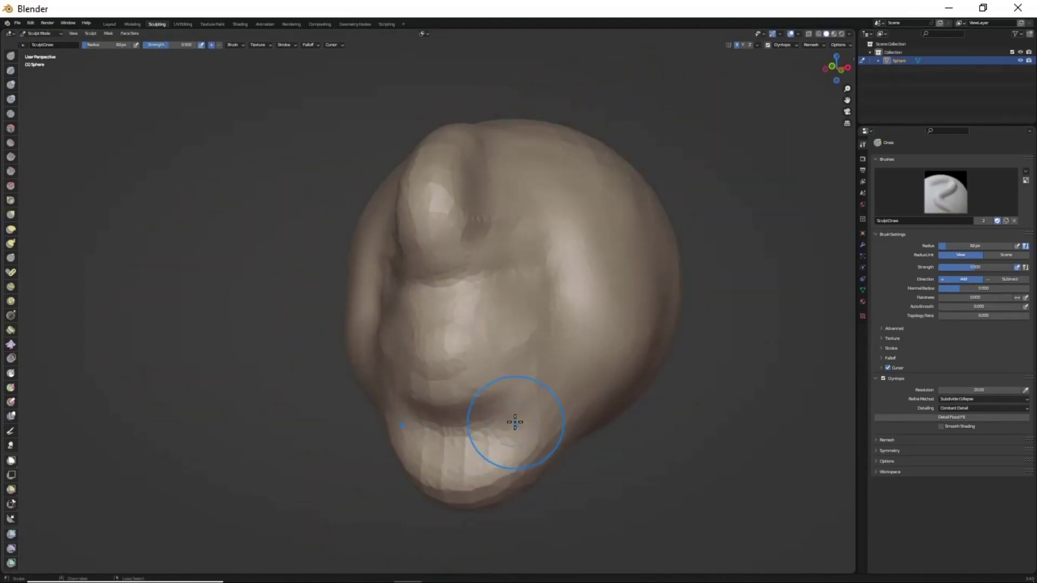
{"action": "mouse_move", "coordinate": [494, 339]}
{"action": "middle_mouse_down"}
{"action": "mouse_move", "coordinate": [471, 304]}
{"action": "mouse_move", "coordinate": [435, 349]}
{"action": "middle_mouse_up"}
{"action": "key", "text": "x"}
{"action": "mouse_move", "coordinate": [495, 238]}
{"action": "middle_mouse_down"}
{"action": "mouse_move", "coordinate": [479, 211]}
{"action": "mouse_move", "coordinate": [555, 227]}
{"action": "mouse_move", "coordinate": [483, 373]}
{"action": "mouse_move", "coordinate": [537, 363]}
{"action": "middle_mouse_up"}
{"action": "key", "text": "c"}
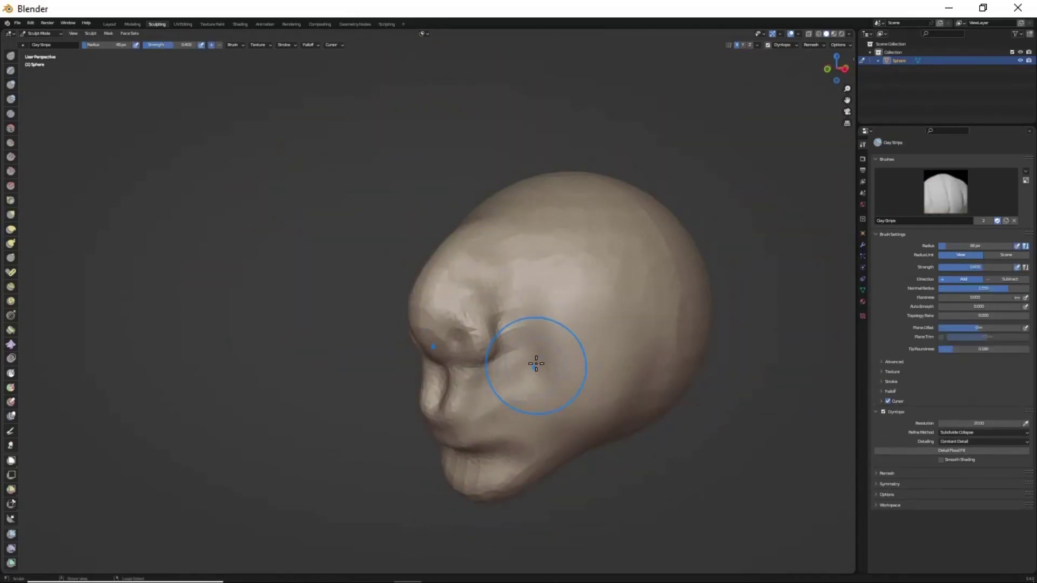
{"action": "mouse_move", "coordinate": [607, 317]}
{"action": "middle_mouse_down"}
{"action": "mouse_move", "coordinate": [482, 364]}
{"action": "mouse_move", "coordinate": [558, 406]}
{"action": "mouse_move", "coordinate": [489, 294]}
{"action": "mouse_move", "coordinate": [492, 318]}
{"action": "middle_mouse_up"}
{"action": "key", "text": "g"}
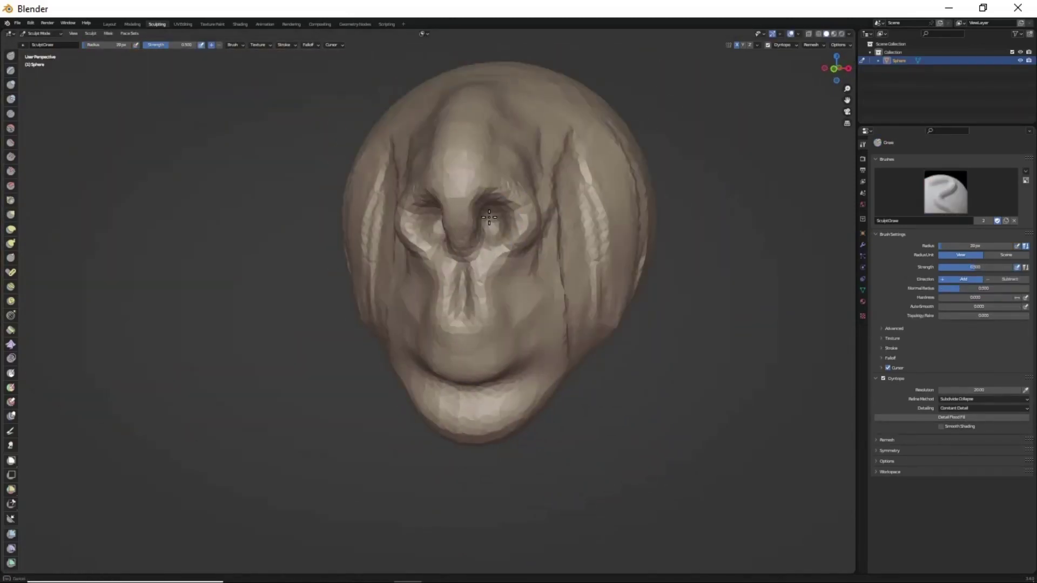
Step: Cut a jagged lip line and deepen the eye sockets, viewing the face from below and front
{"action": "mouse_move", "coordinate": [489, 217]}
{"action": "middle_mouse_down"}
{"action": "mouse_move", "coordinate": [500, 283]}
{"action": "mouse_move", "coordinate": [449, 238]}
{"action": "mouse_move", "coordinate": [416, 232]}
{"action": "mouse_move", "coordinate": [387, 359]}
{"action": "mouse_move", "coordinate": [539, 354]}
{"action": "mouse_move", "coordinate": [509, 319]}
{"action": "mouse_move", "coordinate": [475, 387]}
{"action": "mouse_move", "coordinate": [424, 350]}
{"action": "mouse_move", "coordinate": [480, 363]}
{"action": "mouse_move", "coordinate": [428, 303]}
{"action": "mouse_move", "coordinate": [427, 286]}
{"action": "middle_mouse_up"}
{"action": "scroll", "coordinate": [428, 285], "scroll_direction": "up", "scroll_amount": 2}
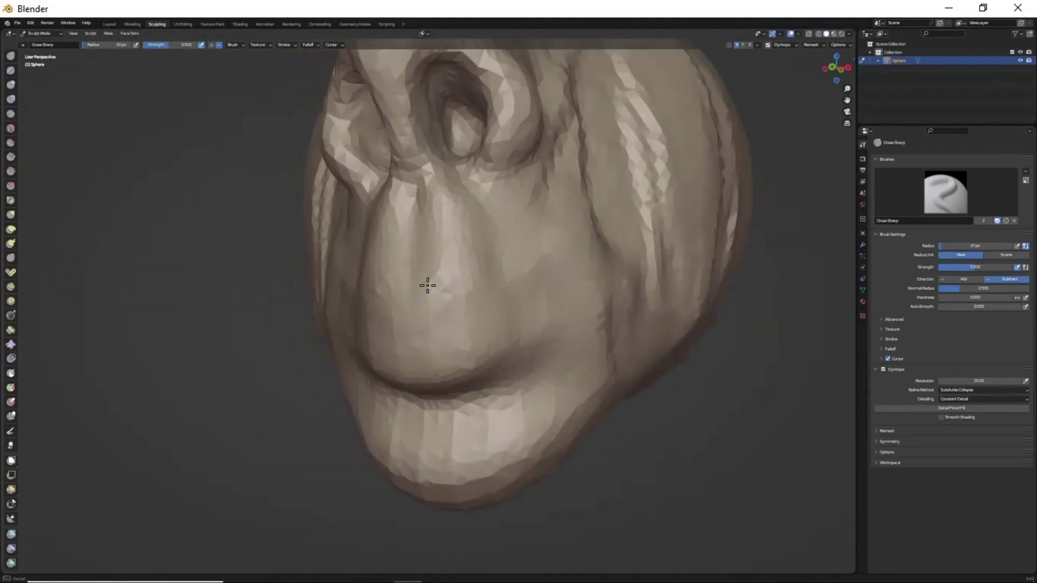
{"action": "scroll", "coordinate": [538, 337], "scroll_direction": "down", "scroll_amount": 3}
{"action": "scroll", "coordinate": [539, 337], "scroll_direction": "up", "scroll_amount": 4}
{"action": "key", "text": "x"}
{"action": "middle_click_drag", "start_coordinate": [518, 324], "coordinate": [486, 313]}
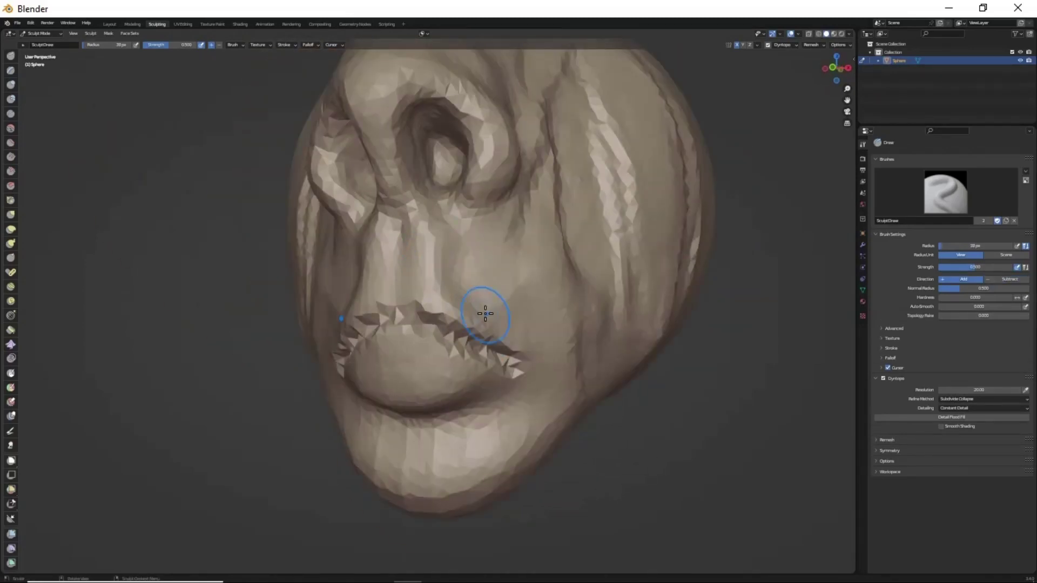
{"action": "scroll", "coordinate": [463, 258], "scroll_direction": "down", "scroll_amount": 1}
{"action": "scroll", "coordinate": [462, 258], "scroll_direction": "down", "scroll_amount": 1}
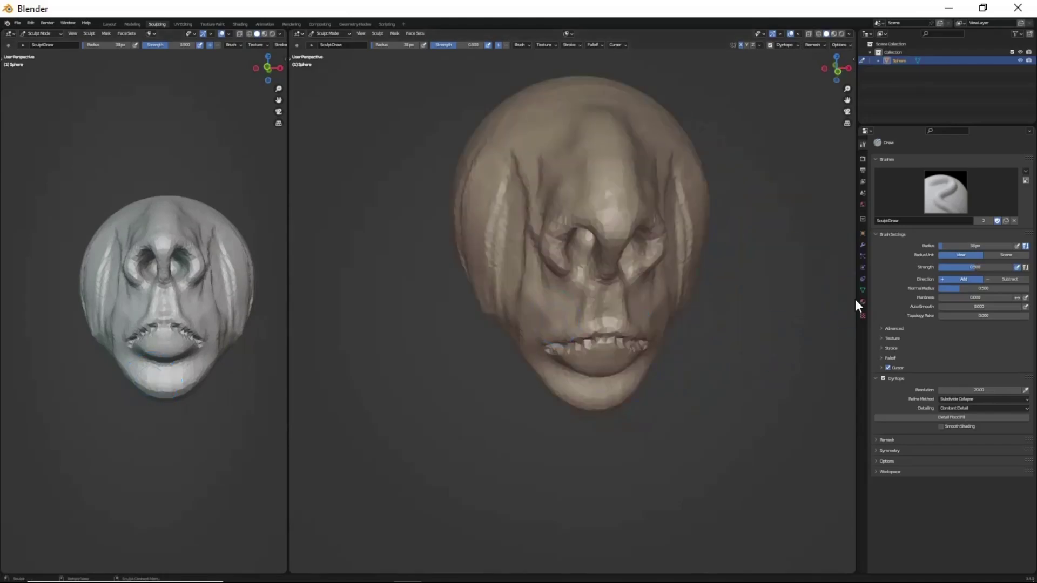
Step: Widen the viewports, show the sculpt toolbar, and set up profile and three-quarter views
{"action": "left_click_drag", "start_coordinate": [856, 301], "coordinate": [956, 301]}
{"action": "middle_click_drag", "start_coordinate": [380, 343], "coordinate": [170, 382]}
{"action": "mouse_move", "coordinate": [486, 303]}
{"action": "middle_mouse_down"}
{"action": "mouse_move", "coordinate": [519, 302]}
{"action": "mouse_move", "coordinate": [502, 305]}
{"action": "middle_mouse_up"}
{"action": "key", "text": "t"}
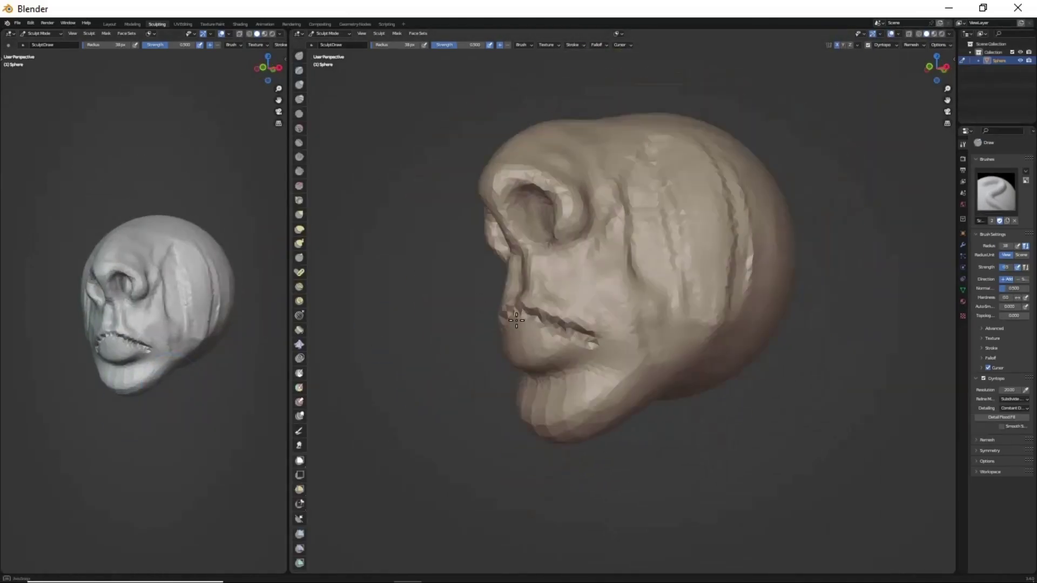
{"action": "scroll", "coordinate": [511, 306], "scroll_direction": "up", "scroll_amount": 3}
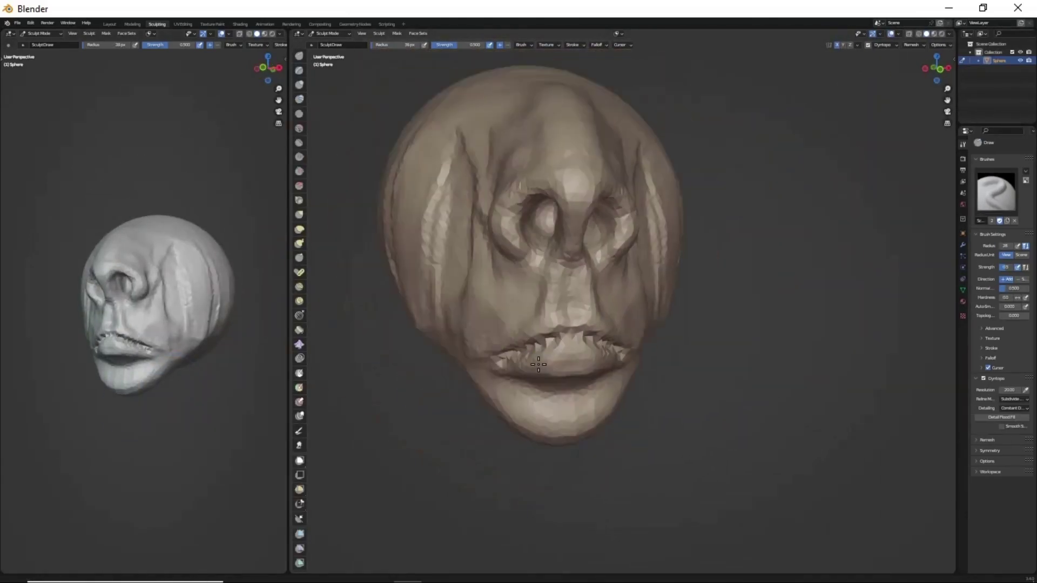
{"action": "mouse_move", "coordinate": [528, 343]}
{"action": "middle_mouse_down"}
{"action": "mouse_move", "coordinate": [537, 308]}
{"action": "mouse_move", "coordinate": [460, 306]}
{"action": "middle_mouse_up"}
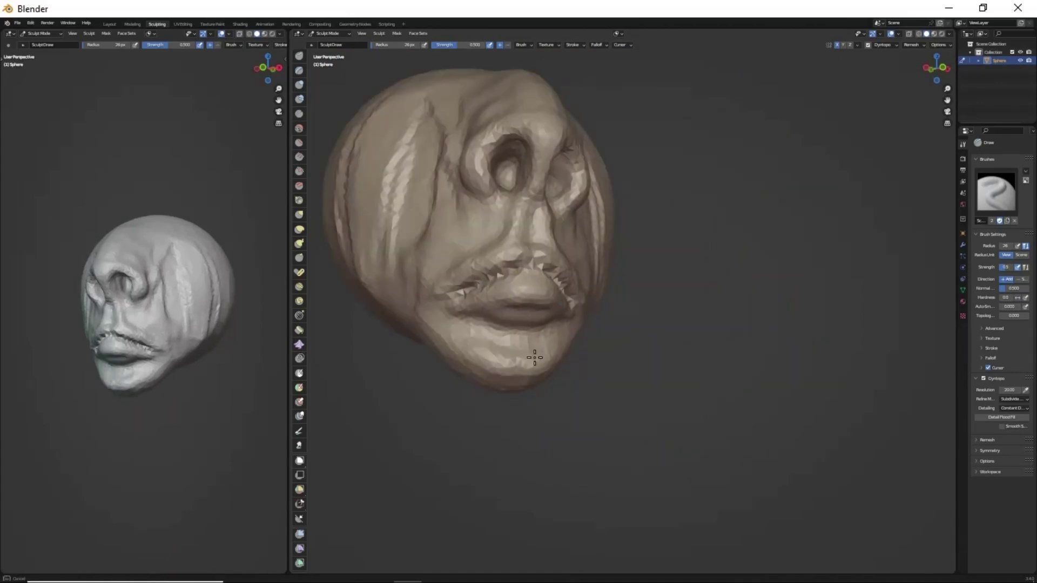
{"action": "middle_click_drag", "start_coordinate": [535, 358], "coordinate": [521, 438]}
Step: Lengthen the nose and carve nostrils with alternating Grab and Draw strokes
{"action": "key", "text": "g"}
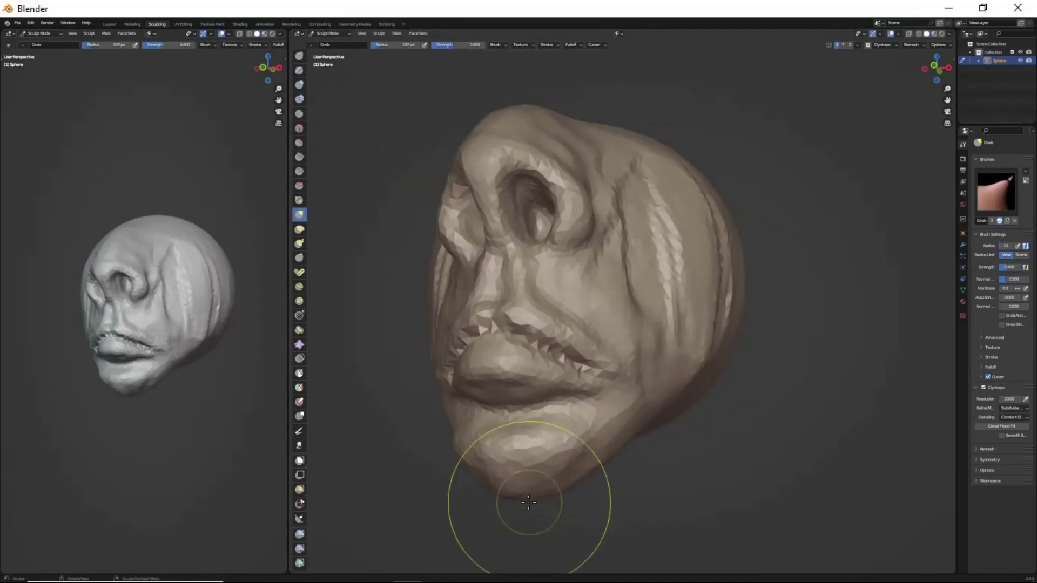
{"action": "mouse_move", "coordinate": [529, 502]}
{"action": "middle_mouse_down"}
{"action": "mouse_move", "coordinate": [566, 338]}
{"action": "mouse_move", "coordinate": [618, 329]}
{"action": "mouse_move", "coordinate": [532, 313]}
{"action": "middle_mouse_up"}
{"action": "key", "text": "x"}
{"action": "scroll", "coordinate": [511, 363], "scroll_direction": "up", "scroll_amount": 3}
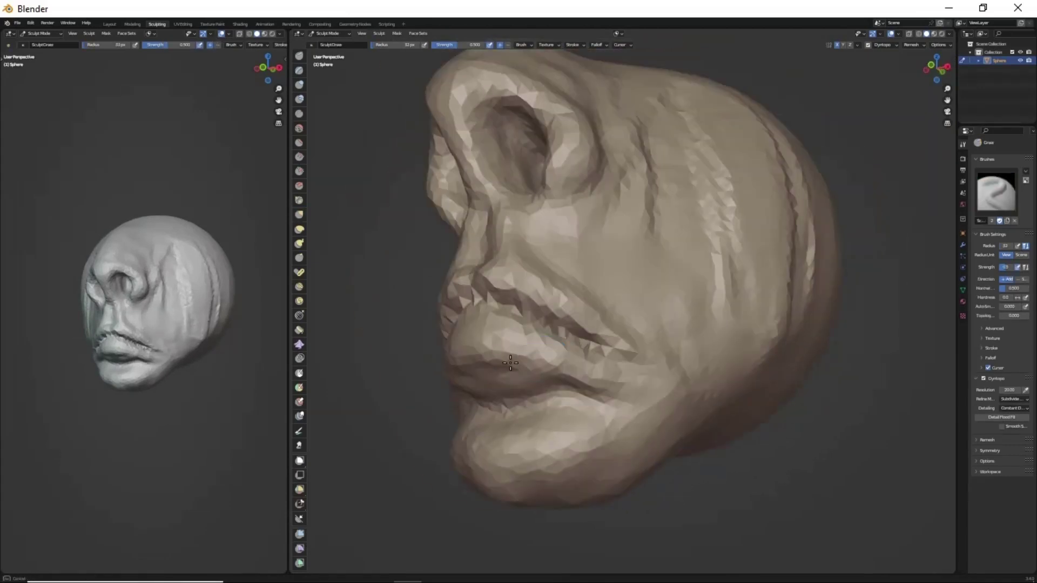
{"action": "mouse_move", "coordinate": [606, 318]}
{"action": "middle_mouse_down"}
{"action": "mouse_move", "coordinate": [591, 413]}
{"action": "mouse_move", "coordinate": [530, 273]}
{"action": "mouse_move", "coordinate": [584, 303]}
{"action": "mouse_move", "coordinate": [667, 209]}
{"action": "mouse_move", "coordinate": [643, 146]}
{"action": "middle_mouse_up"}
{"action": "key", "text": "g"}
{"action": "key", "text": "x"}
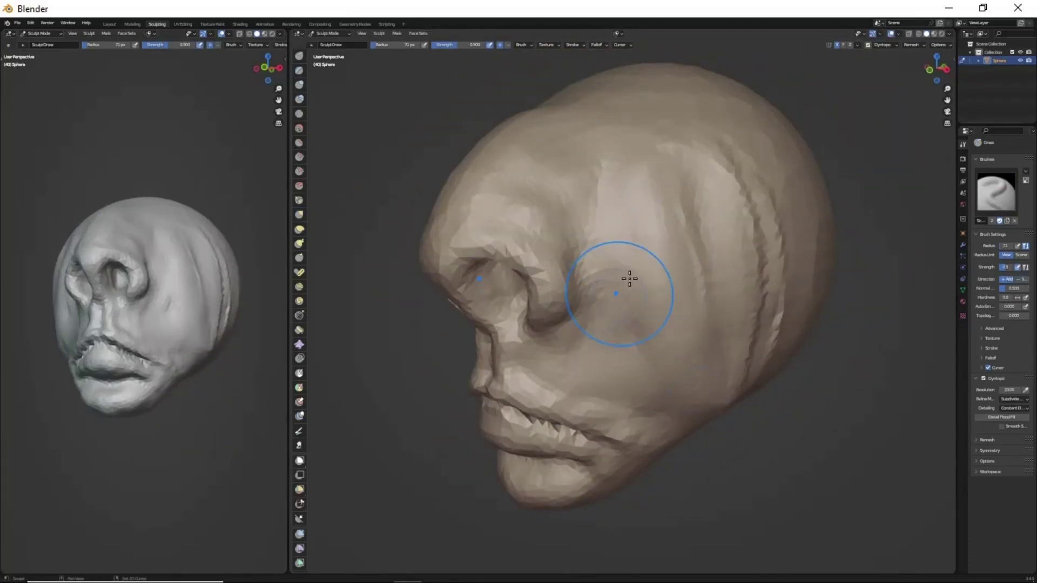
{"action": "mouse_move", "coordinate": [629, 279]}
{"action": "middle_mouse_down"}
{"action": "mouse_move", "coordinate": [563, 394]}
{"action": "mouse_move", "coordinate": [594, 293]}
{"action": "mouse_move", "coordinate": [577, 283]}
{"action": "middle_mouse_up"}
{"action": "mouse_move", "coordinate": [564, 355]}
{"action": "middle_mouse_down"}
{"action": "mouse_move", "coordinate": [562, 387]}
{"action": "mouse_move", "coordinate": [528, 340]}
{"action": "mouse_move", "coordinate": [581, 338]}
{"action": "middle_mouse_up"}
Step: Shape fuller lips and chin with Draw and Grab strokes from front and side
{"action": "key", "text": "x"}
{"action": "middle_click_drag", "start_coordinate": [545, 439], "coordinate": [561, 304]}
{"action": "key", "text": "g"}
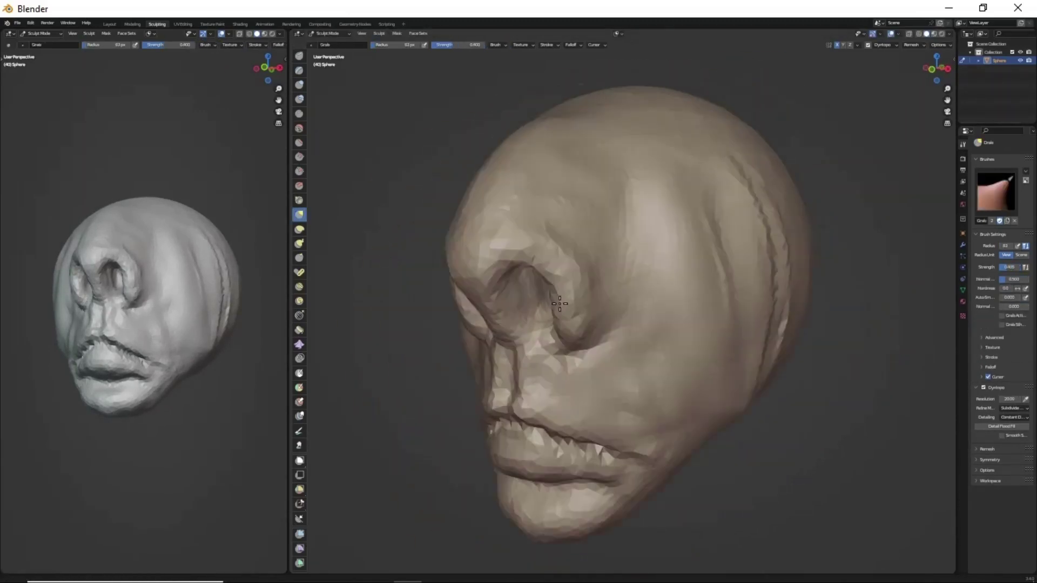
{"action": "middle_click_drag", "start_coordinate": [519, 277], "coordinate": [533, 256]}
{"action": "mouse_move", "coordinate": [517, 166]}
{"action": "middle_mouse_down"}
{"action": "mouse_move", "coordinate": [591, 336]}
{"action": "mouse_move", "coordinate": [597, 185]}
{"action": "mouse_move", "coordinate": [591, 347]}
{"action": "mouse_move", "coordinate": [636, 342]}
{"action": "mouse_move", "coordinate": [550, 271]}
{"action": "mouse_move", "coordinate": [558, 297]}
{"action": "mouse_move", "coordinate": [637, 296]}
{"action": "mouse_move", "coordinate": [641, 377]}
{"action": "mouse_move", "coordinate": [624, 214]}
{"action": "middle_mouse_up"}
{"action": "key", "text": "x"}
{"action": "key", "text": "g"}
Step: Refine the eye area and lip creases with Grab, checking profile and low front views
{"action": "mouse_move", "coordinate": [663, 343]}
{"action": "middle_mouse_down"}
{"action": "mouse_move", "coordinate": [744, 289]}
{"action": "mouse_move", "coordinate": [639, 262]}
{"action": "middle_mouse_up"}
{"action": "mouse_move", "coordinate": [659, 307]}
{"action": "middle_mouse_down"}
{"action": "mouse_move", "coordinate": [594, 324]}
{"action": "mouse_move", "coordinate": [584, 335]}
{"action": "mouse_move", "coordinate": [621, 351]}
{"action": "mouse_move", "coordinate": [549, 409]}
{"action": "middle_mouse_up"}
{"action": "mouse_move", "coordinate": [585, 481]}
{"action": "middle_mouse_down"}
{"action": "mouse_move", "coordinate": [532, 336]}
{"action": "mouse_move", "coordinate": [659, 384]}
{"action": "middle_mouse_up"}
{"action": "key", "text": "g"}
{"action": "mouse_move", "coordinate": [572, 390]}
{"action": "middle_mouse_down"}
{"action": "mouse_move", "coordinate": [527, 371]}
{"action": "mouse_move", "coordinate": [595, 302]}
{"action": "middle_mouse_up"}
Step: Set Dyntopo detail resolution to 50 and snap the two views to side and front
{"action": "left_click_drag", "start_coordinate": [965, 311], "coordinate": [846, 310]}
{"action": "double_click", "coordinate": [951, 399]}
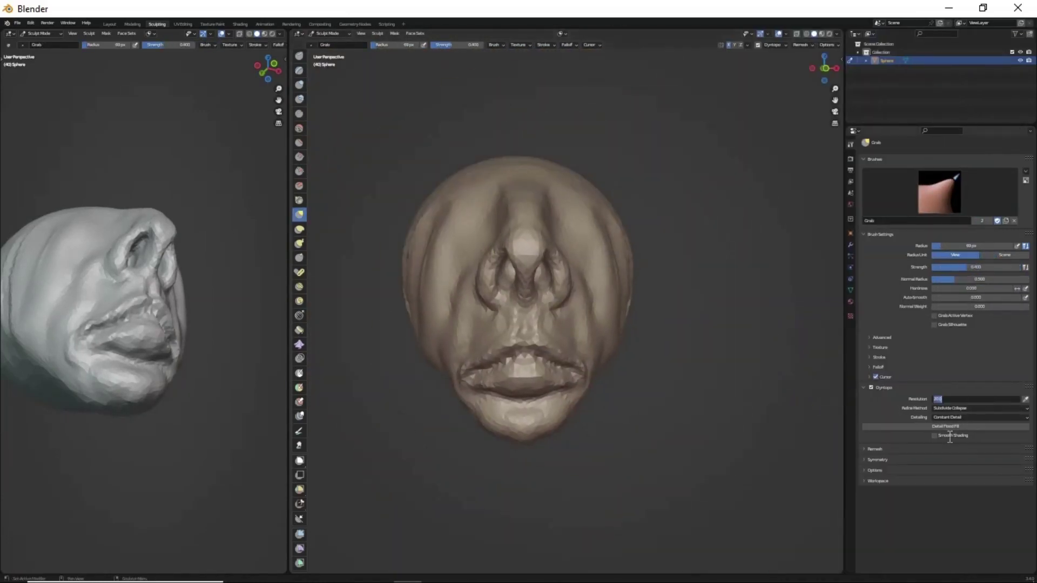
{"action": "key", "text": "ctrl+KP_3"}
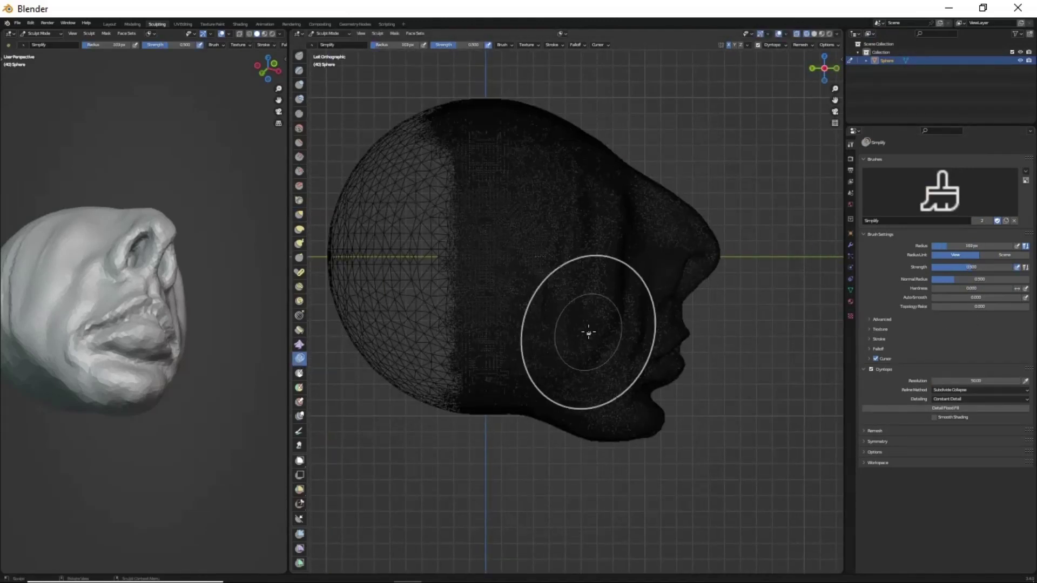
{"action": "key", "text": "KP_1"}
Step: Smooth and reshape the upper lip with Simplify and Grab brushes from front and side
{"action": "middle_click_drag", "start_coordinate": [518, 346], "coordinate": [493, 342]}
{"action": "scroll", "coordinate": [555, 371], "scroll_direction": "up", "scroll_amount": 3}
{"action": "key", "text": "g"}
{"action": "middle_click_drag", "start_coordinate": [556, 371], "coordinate": [574, 412]}
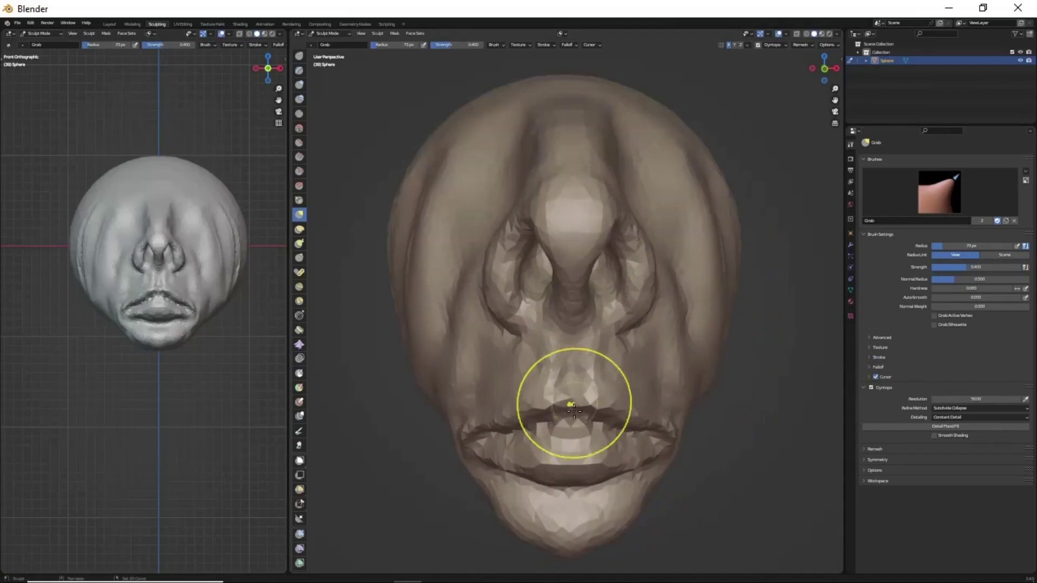
{"action": "middle_click_drag", "start_coordinate": [639, 256], "coordinate": [609, 104]}
{"action": "scroll", "coordinate": [609, 104], "scroll_direction": "down", "scroll_amount": 3}
{"action": "scroll", "coordinate": [521, 364], "scroll_direction": "up", "scroll_amount": 5}
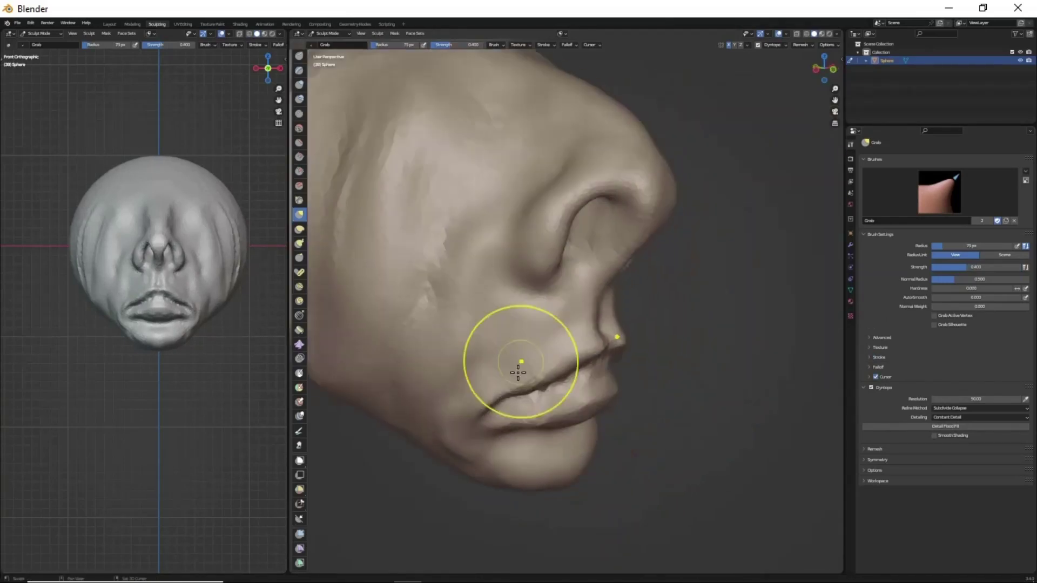
{"action": "scroll", "coordinate": [546, 352], "scroll_direction": "down", "scroll_amount": 2}
{"action": "middle_click_drag", "start_coordinate": [547, 352], "coordinate": [571, 111]}
{"action": "scroll", "coordinate": [571, 110], "scroll_direction": "down", "scroll_amount": 2}
{"action": "scroll", "coordinate": [562, 377], "scroll_direction": "up", "scroll_amount": 3}
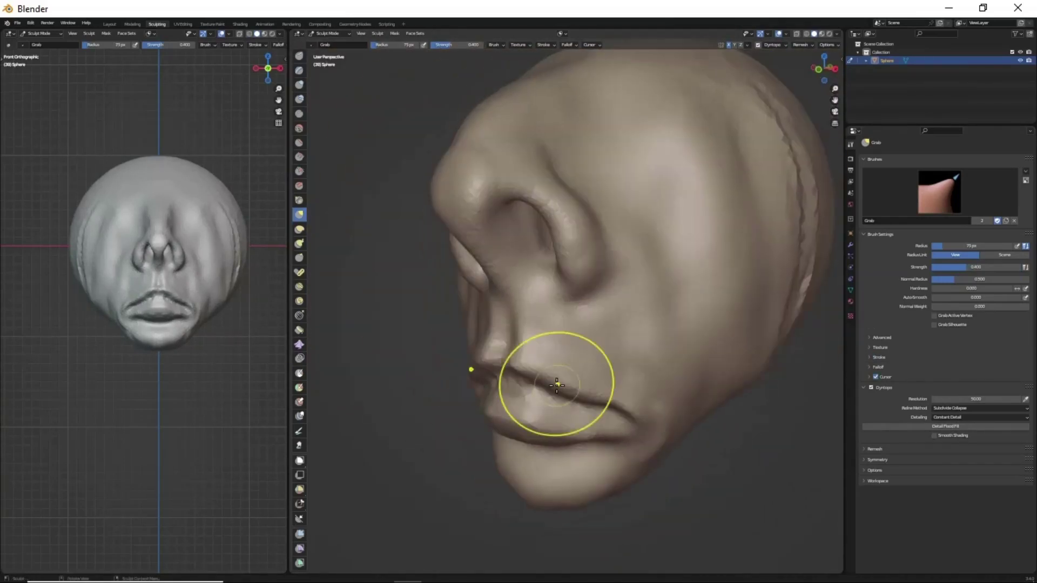
{"action": "middle_click_drag", "start_coordinate": [562, 377], "coordinate": [573, 390]}
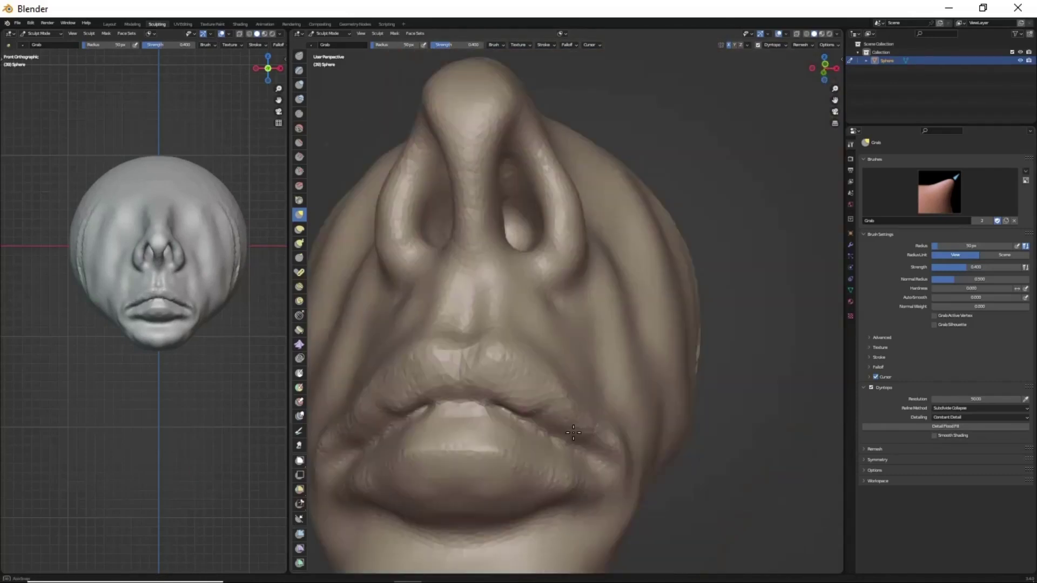
Step: Build up the upper lip under the nose with Draw strokes while orbiting the mouth
{"action": "middle_click_drag", "start_coordinate": [464, 405], "coordinate": [535, 400]}
{"action": "key", "text": "x"}
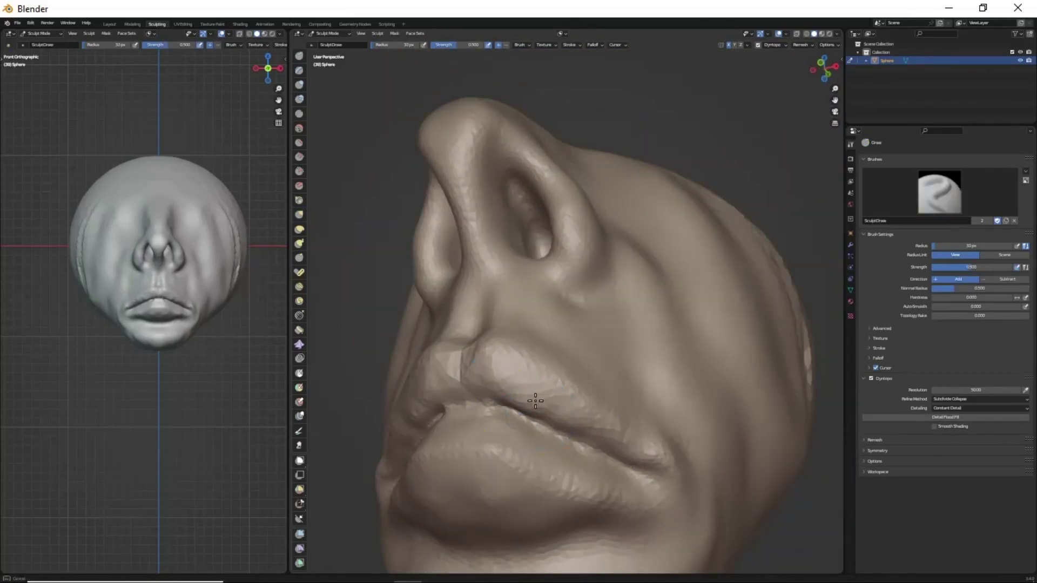
{"action": "middle_click_drag", "start_coordinate": [541, 459], "coordinate": [538, 274]}
{"action": "scroll", "coordinate": [538, 274], "scroll_direction": "up", "scroll_amount": 3}
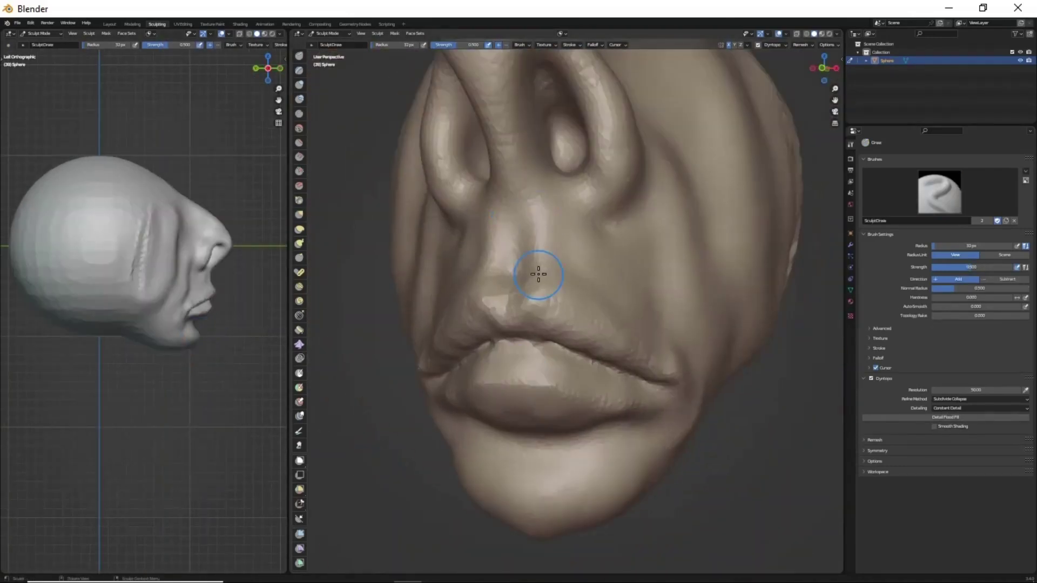
{"action": "middle_click_drag", "start_coordinate": [535, 339], "coordinate": [509, 249]}
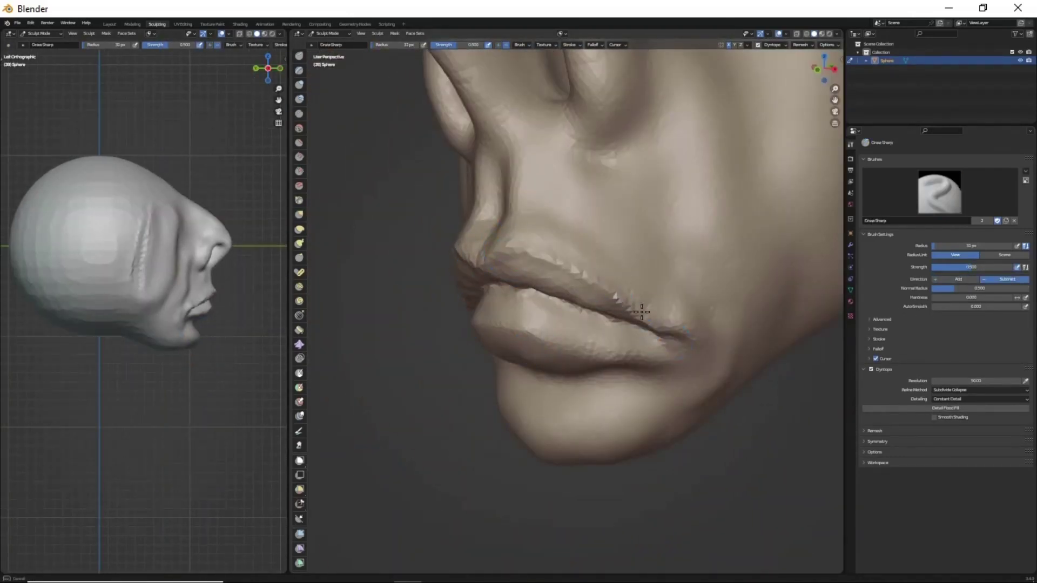
{"action": "scroll", "coordinate": [642, 312], "scroll_direction": "down", "scroll_amount": 3}
{"action": "mouse_move", "coordinate": [641, 312]}
{"action": "middle_mouse_down"}
{"action": "mouse_move", "coordinate": [528, 331]}
{"action": "mouse_move", "coordinate": [526, 443]}
{"action": "mouse_move", "coordinate": [556, 336]}
{"action": "mouse_move", "coordinate": [561, 268]}
{"action": "middle_mouse_up"}
{"action": "scroll", "coordinate": [528, 331], "scroll_direction": "up", "scroll_amount": 4}
{"action": "scroll", "coordinate": [526, 443], "scroll_direction": "down", "scroll_amount": 3}
{"action": "scroll", "coordinate": [560, 268], "scroll_direction": "up", "scroll_amount": 3}
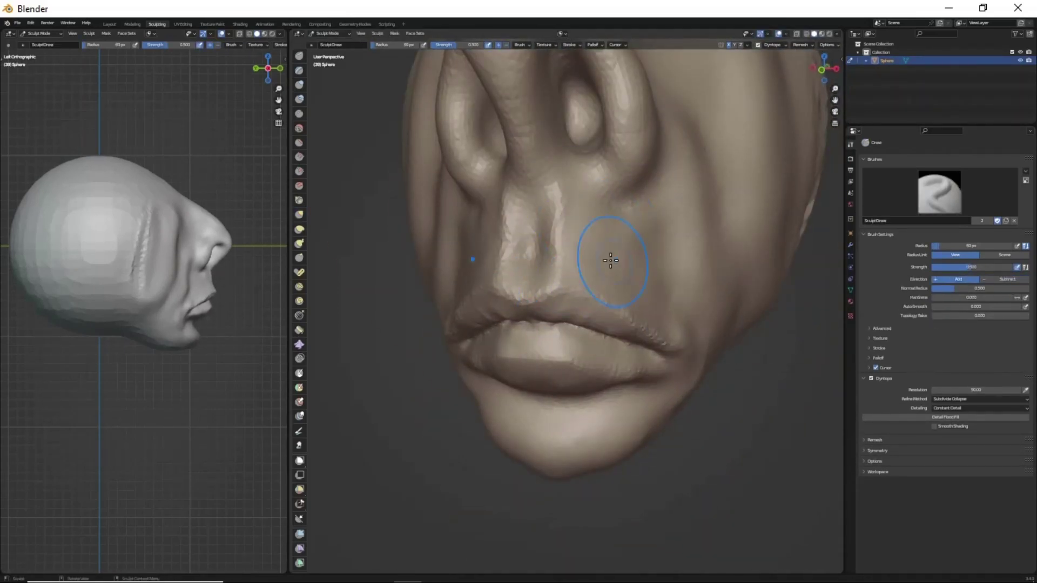
{"action": "middle_click_drag", "start_coordinate": [574, 230], "coordinate": [520, 276]}
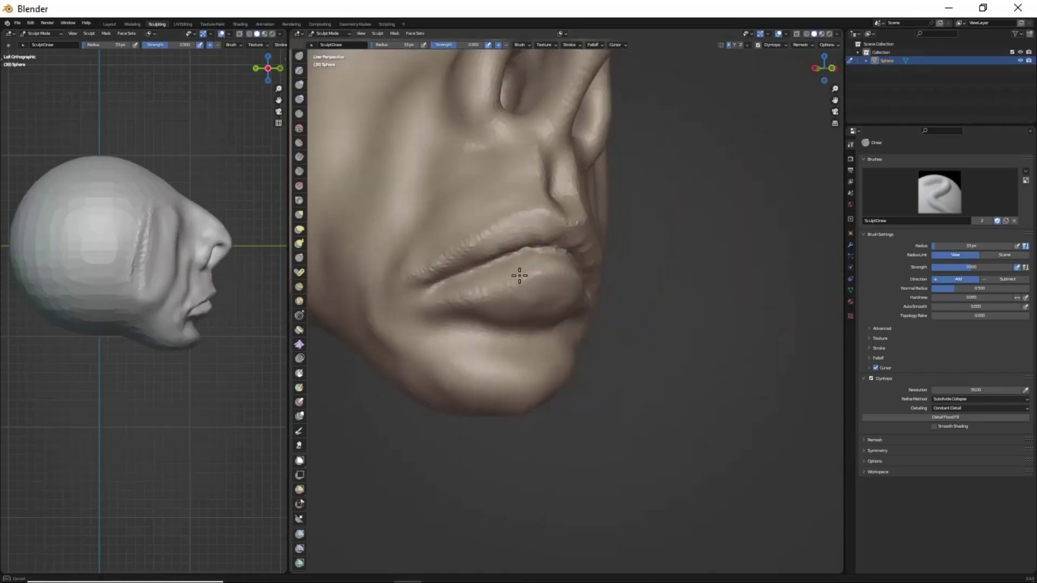
Step: Round out the lower lip and chin and define the parting line with Draw and Grab
{"action": "key", "text": "x"}
{"action": "mouse_move", "coordinate": [562, 333]}
{"action": "middle_mouse_down"}
{"action": "mouse_move", "coordinate": [556, 292]}
{"action": "mouse_move", "coordinate": [574, 290]}
{"action": "mouse_move", "coordinate": [511, 237]}
{"action": "mouse_move", "coordinate": [620, 273]}
{"action": "mouse_move", "coordinate": [590, 282]}
{"action": "mouse_move", "coordinate": [656, 231]}
{"action": "mouse_move", "coordinate": [554, 260]}
{"action": "middle_mouse_up"}
{"action": "key", "text": "g"}
{"action": "mouse_move", "coordinate": [602, 233]}
{"action": "middle_mouse_down"}
{"action": "mouse_move", "coordinate": [602, 377]}
{"action": "mouse_move", "coordinate": [605, 303]}
{"action": "mouse_move", "coordinate": [548, 248]}
{"action": "mouse_move", "coordinate": [543, 212]}
{"action": "mouse_move", "coordinate": [615, 245]}
{"action": "middle_mouse_up"}
{"action": "key", "text": "x"}
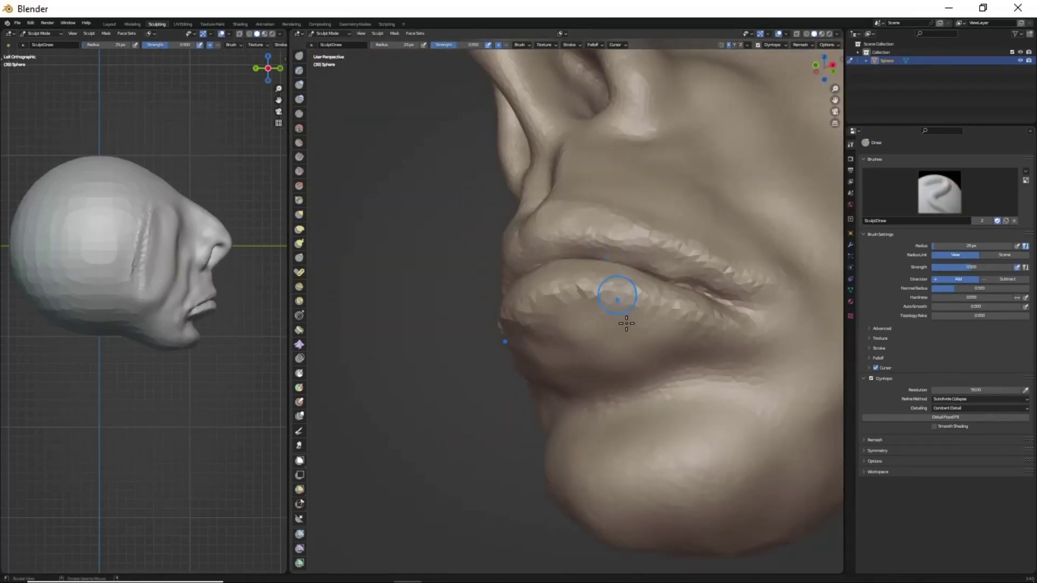
{"action": "mouse_move", "coordinate": [627, 323]}
{"action": "middle_mouse_down"}
{"action": "mouse_move", "coordinate": [584, 378]}
{"action": "mouse_move", "coordinate": [567, 451]}
{"action": "mouse_move", "coordinate": [539, 424]}
{"action": "mouse_move", "coordinate": [535, 388]}
{"action": "middle_mouse_up"}
{"action": "mouse_move", "coordinate": [540, 284]}
{"action": "middle_mouse_down"}
{"action": "mouse_move", "coordinate": [538, 303]}
{"action": "mouse_move", "coordinate": [505, 296]}
{"action": "mouse_move", "coordinate": [516, 308]}
{"action": "mouse_move", "coordinate": [504, 324]}
{"action": "mouse_move", "coordinate": [536, 383]}
{"action": "mouse_move", "coordinate": [546, 368]}
{"action": "mouse_move", "coordinate": [561, 373]}
{"action": "middle_mouse_up"}
{"action": "key", "text": "shift+t"}
Step: Deepen the nostril-wing fold with Crease, Grab and Draw Sharp strokes along the nose side
{"action": "scroll", "coordinate": [561, 372], "scroll_direction": "down", "scroll_amount": 5}
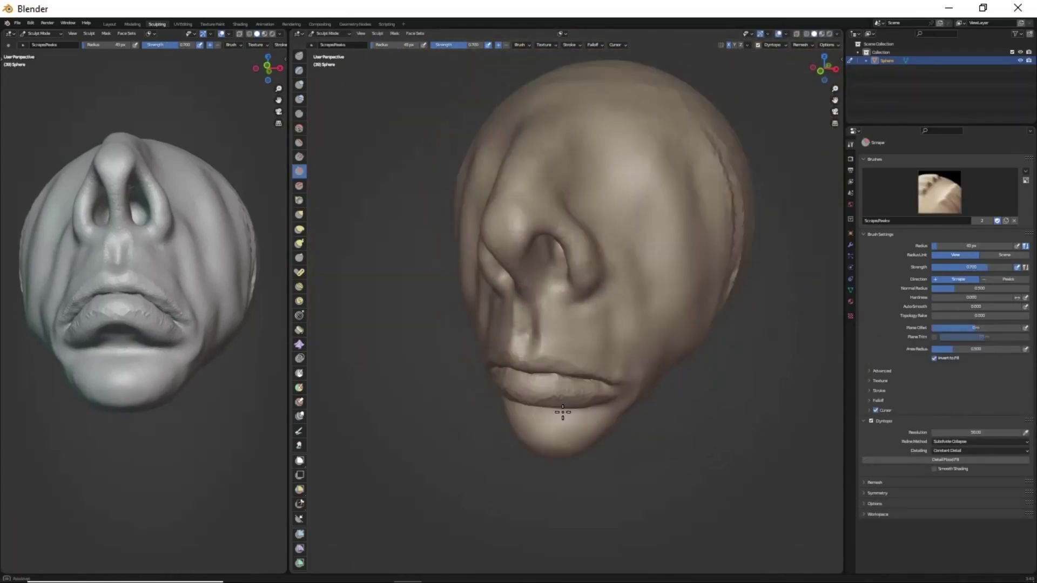
{"action": "middle_click_drag", "start_coordinate": [562, 416], "coordinate": [505, 343]}
{"action": "scroll", "coordinate": [604, 280], "scroll_direction": "up", "scroll_amount": 4}
{"action": "key", "text": "x"}
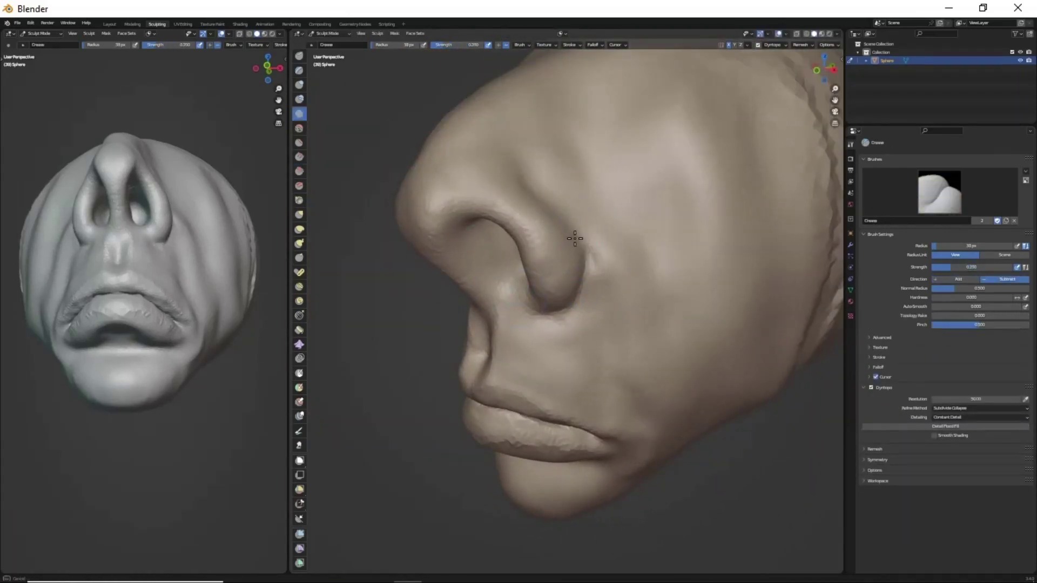
{"action": "key", "text": "g"}
{"action": "mouse_move", "coordinate": [576, 243]}
{"action": "middle_mouse_down"}
{"action": "mouse_move", "coordinate": [570, 308]}
{"action": "mouse_move", "coordinate": [600, 378]}
{"action": "mouse_move", "coordinate": [587, 309]}
{"action": "mouse_move", "coordinate": [540, 238]}
{"action": "mouse_move", "coordinate": [514, 322]}
{"action": "middle_mouse_up"}
{"action": "key", "text": "shift+x"}
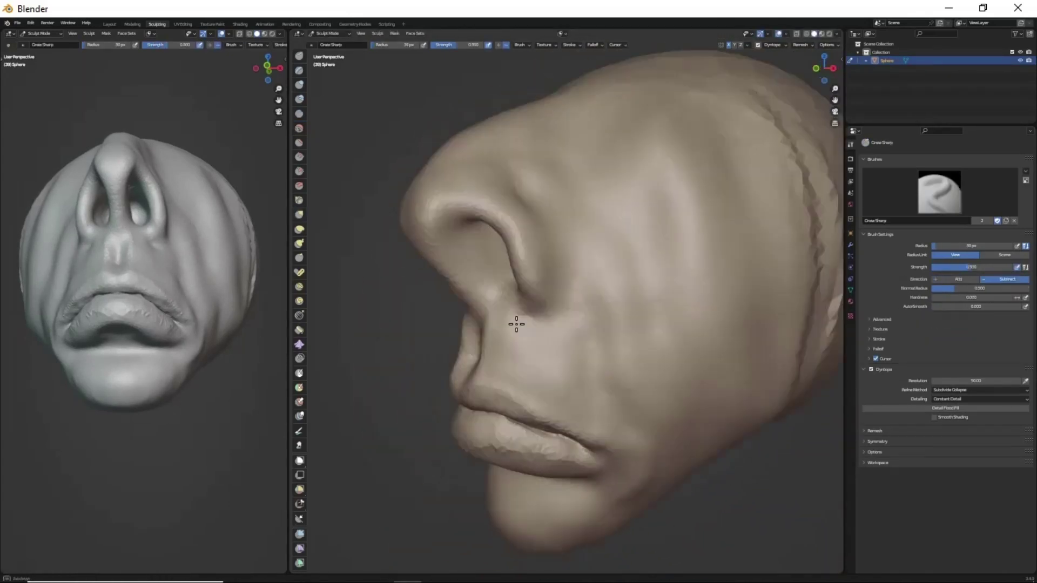
{"action": "middle_click_drag", "start_coordinate": [569, 259], "coordinate": [540, 238]}
{"action": "mouse_move", "coordinate": [552, 291]}
{"action": "middle_mouse_down"}
{"action": "mouse_move", "coordinate": [546, 277]}
{"action": "mouse_move", "coordinate": [501, 313]}
{"action": "mouse_move", "coordinate": [505, 283]}
{"action": "mouse_move", "coordinate": [475, 316]}
{"action": "mouse_move", "coordinate": [480, 366]}
{"action": "mouse_move", "coordinate": [522, 401]}
{"action": "mouse_move", "coordinate": [501, 318]}
{"action": "mouse_move", "coordinate": [532, 358]}
{"action": "mouse_move", "coordinate": [553, 142]}
{"action": "middle_mouse_up"}
{"action": "key", "text": "shift+space"}
Step: Box-trim the sphere's back away, then crease a sharper fold between nostril wing and cheek
{"action": "key", "text": "g"}
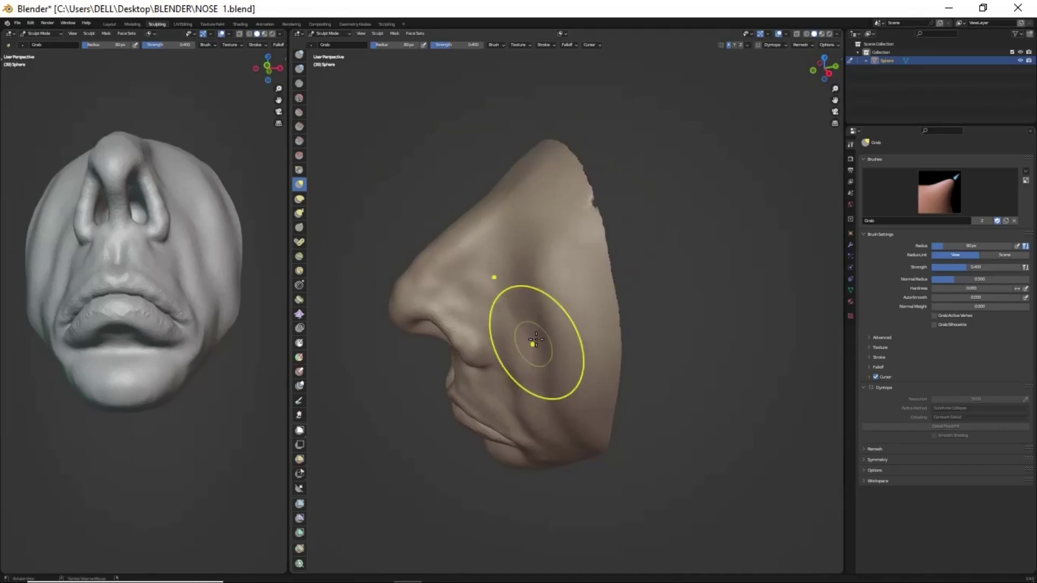
{"action": "mouse_move", "coordinate": [536, 339]}
{"action": "middle_mouse_down"}
{"action": "mouse_move", "coordinate": [556, 439]}
{"action": "mouse_move", "coordinate": [562, 352]}
{"action": "mouse_move", "coordinate": [559, 401]}
{"action": "mouse_move", "coordinate": [620, 340]}
{"action": "mouse_move", "coordinate": [578, 324]}
{"action": "mouse_move", "coordinate": [537, 340]}
{"action": "mouse_move", "coordinate": [509, 329]}
{"action": "mouse_move", "coordinate": [572, 253]}
{"action": "middle_mouse_up"}
{"action": "key", "text": "x"}
{"action": "key", "text": "f"}
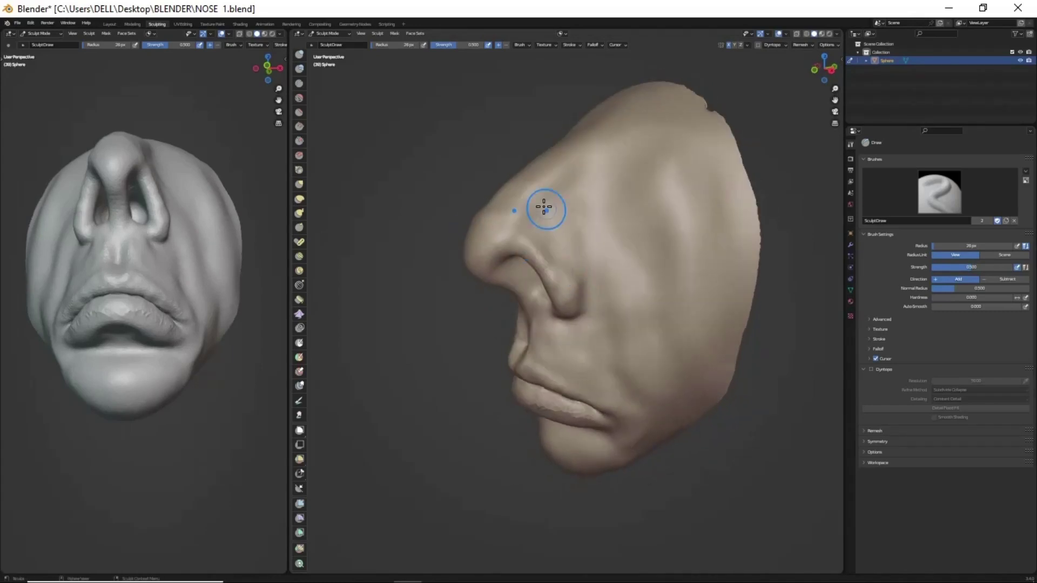
{"action": "key", "text": "shift+c"}
{"action": "mouse_move", "coordinate": [543, 207]}
{"action": "middle_mouse_down"}
{"action": "mouse_move", "coordinate": [555, 324]}
{"action": "mouse_move", "coordinate": [607, 308]}
{"action": "mouse_move", "coordinate": [591, 305]}
{"action": "mouse_move", "coordinate": [596, 344]}
{"action": "mouse_move", "coordinate": [532, 341]}
{"action": "mouse_move", "coordinate": [565, 276]}
{"action": "mouse_move", "coordinate": [558, 324]}
{"action": "mouse_move", "coordinate": [636, 262]}
{"action": "mouse_move", "coordinate": [646, 169]}
{"action": "middle_mouse_up"}
{"action": "key", "text": "shift+c"}
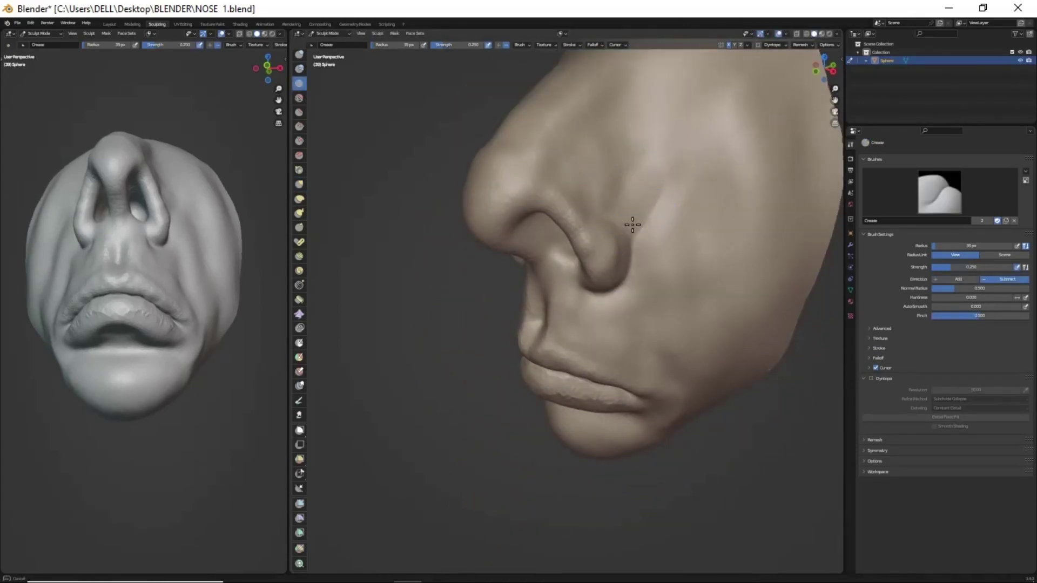
Step: Build up clay strokes on the nose, checking from front three-quarter and profile views
{"action": "scroll", "coordinate": [632, 224], "scroll_direction": "down", "scroll_amount": 3}
{"action": "key", "text": "x"}
{"action": "middle_click_drag", "start_coordinate": [594, 408], "coordinate": [658, 225]}
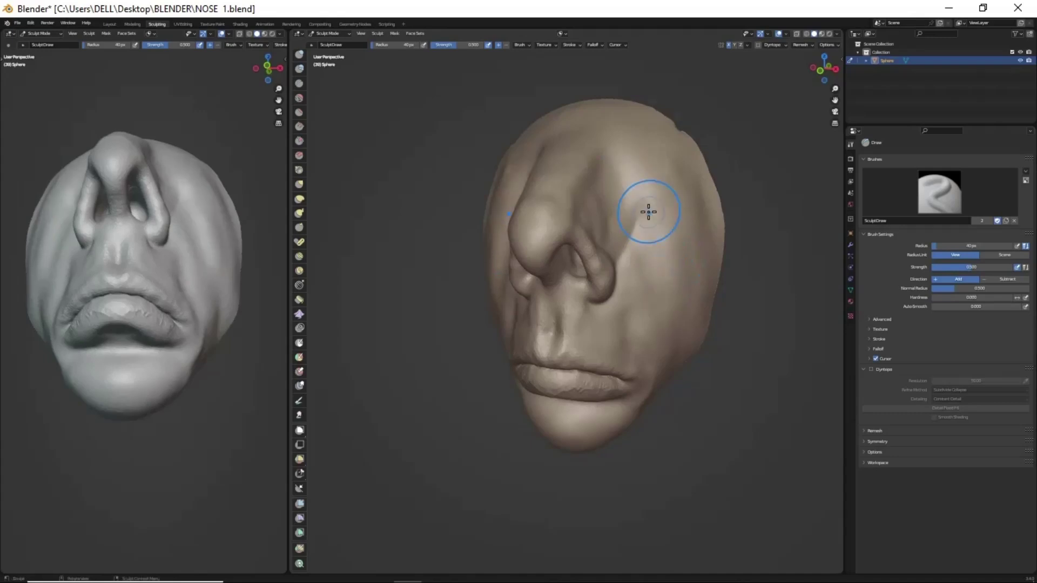
{"action": "mouse_move", "coordinate": [651, 152]}
{"action": "middle_mouse_down"}
{"action": "mouse_move", "coordinate": [689, 324]}
{"action": "mouse_move", "coordinate": [657, 109]}
{"action": "mouse_move", "coordinate": [590, 307]}
{"action": "mouse_move", "coordinate": [491, 227]}
{"action": "mouse_move", "coordinate": [630, 261]}
{"action": "middle_mouse_up"}
Step: Flatten raised peaks on the nose and head with the Scrape/Peaks brush
{"action": "key", "text": "shift+t"}
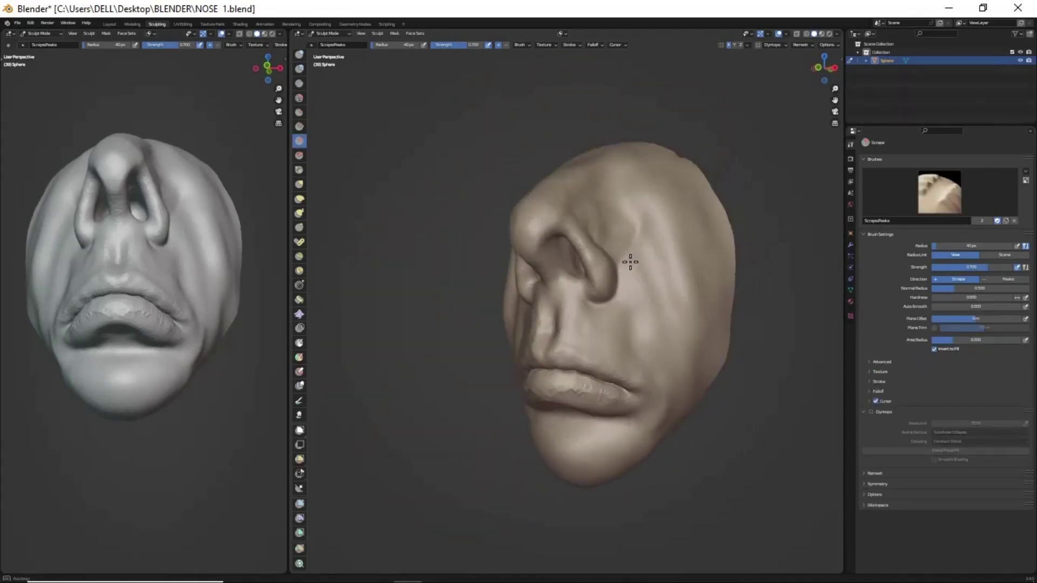
{"action": "scroll", "coordinate": [658, 218], "scroll_direction": "up", "scroll_amount": 4}
{"action": "scroll", "coordinate": [545, 181], "scroll_direction": "down", "scroll_amount": 3}
{"action": "mouse_move", "coordinate": [545, 182]}
{"action": "middle_mouse_down"}
{"action": "mouse_move", "coordinate": [630, 342]}
{"action": "mouse_move", "coordinate": [590, 452]}
{"action": "mouse_move", "coordinate": [605, 378]}
{"action": "middle_mouse_up"}
{"action": "scroll", "coordinate": [627, 329], "scroll_direction": "down", "scroll_amount": 2}
{"action": "scroll", "coordinate": [627, 330], "scroll_direction": "up", "scroll_amount": 2}
Step: Carve sharp-edged strokes along the lips with the Draw Sharp brush
{"action": "key", "text": "shift+x"}
{"action": "middle_click_drag", "start_coordinate": [593, 436], "coordinate": [601, 417]}
{"action": "scroll", "coordinate": [602, 416], "scroll_direction": "up", "scroll_amount": 3}
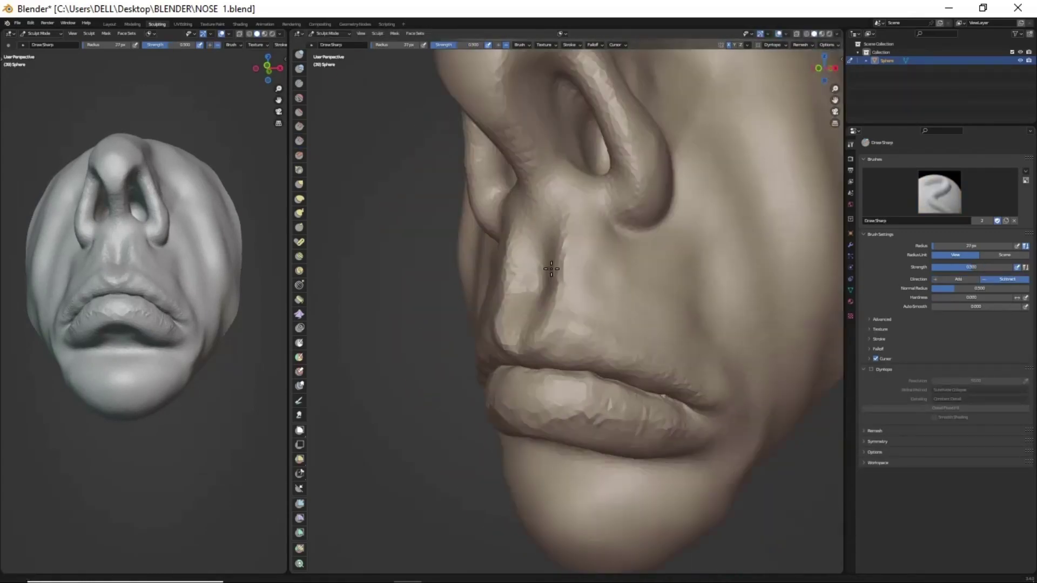
{"action": "scroll", "coordinate": [664, 384], "scroll_direction": "up", "scroll_amount": 2}
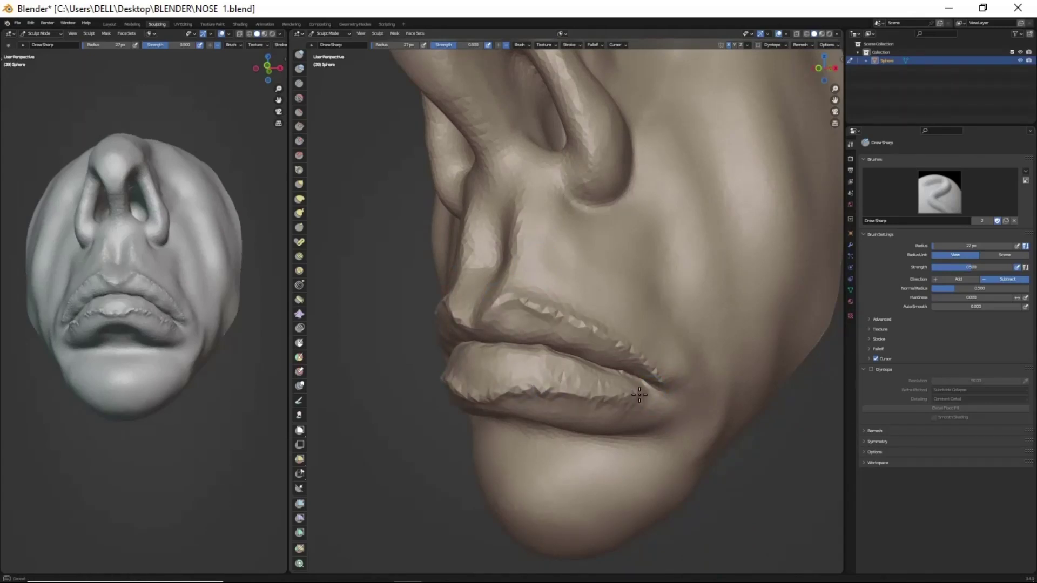
{"action": "scroll", "coordinate": [639, 394], "scroll_direction": "down", "scroll_amount": 5}
Step: Check the whole head's shape from several angles, briefly visiting the Layout workspace
{"action": "left_click", "coordinate": [109, 24]}
{"action": "left_click", "coordinate": [157, 24]}
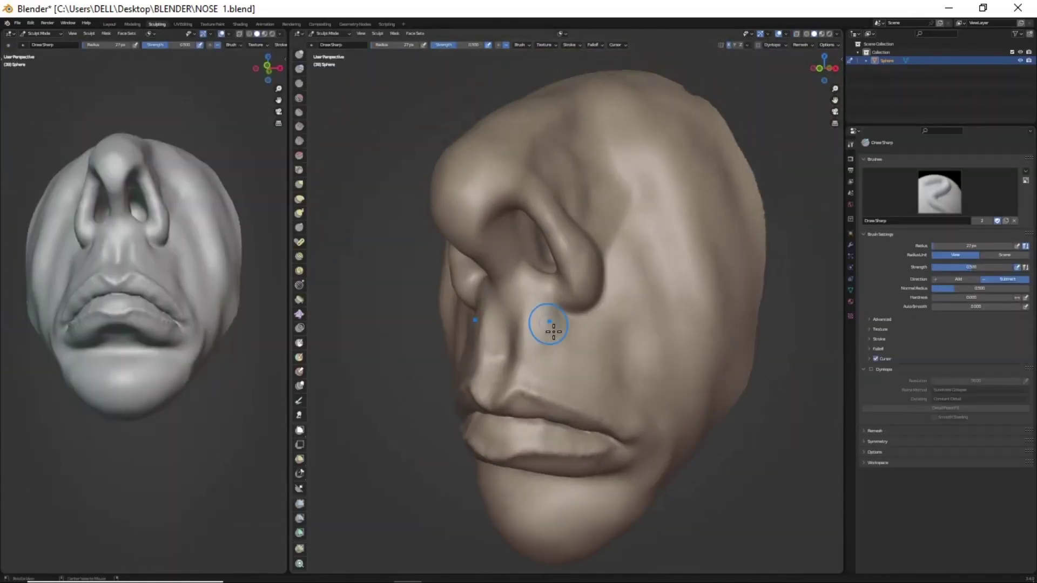
{"action": "mouse_move", "coordinate": [549, 387]}
{"action": "middle_mouse_down"}
{"action": "mouse_move", "coordinate": [475, 281]}
{"action": "mouse_move", "coordinate": [595, 363]}
{"action": "mouse_move", "coordinate": [609, 337]}
{"action": "middle_mouse_up"}
{"action": "scroll", "coordinate": [609, 337], "scroll_direction": "up", "scroll_amount": 2}
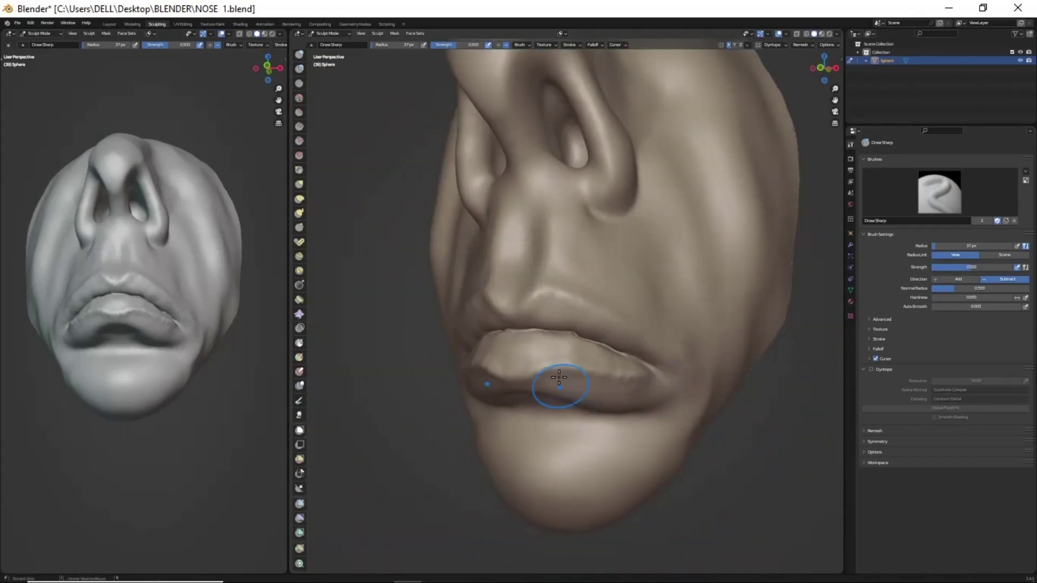
{"action": "mouse_move", "coordinate": [559, 378]}
{"action": "middle_mouse_down"}
{"action": "mouse_move", "coordinate": [577, 470]}
{"action": "mouse_move", "coordinate": [685, 408]}
{"action": "middle_mouse_up"}
{"action": "middle_click_drag", "start_coordinate": [554, 318], "coordinate": [586, 245]}
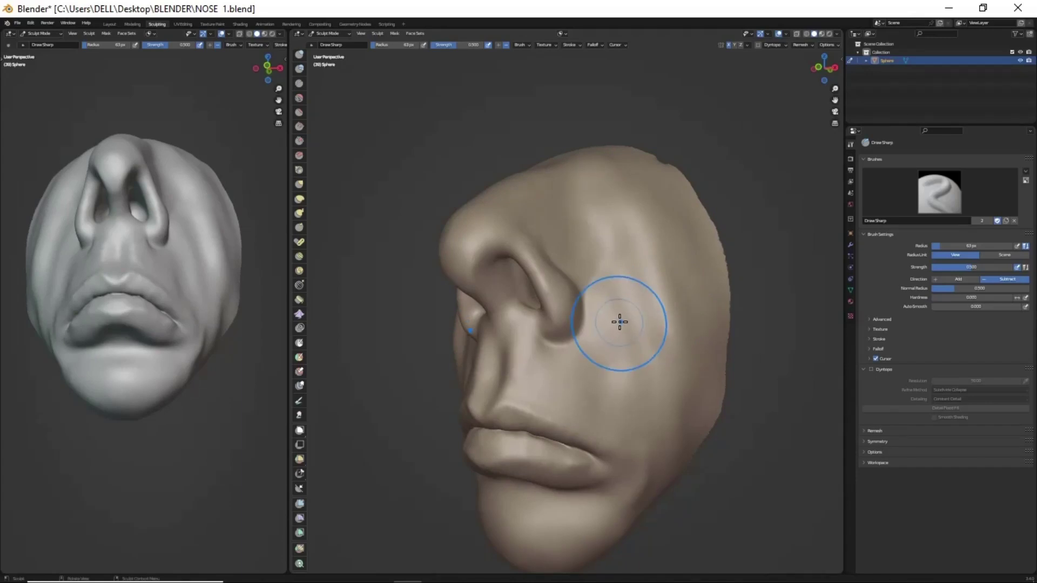
{"action": "mouse_move", "coordinate": [620, 322]}
{"action": "middle_mouse_down"}
{"action": "mouse_move", "coordinate": [607, 375]}
{"action": "mouse_move", "coordinate": [580, 279]}
{"action": "mouse_move", "coordinate": [507, 265]}
{"action": "middle_mouse_up"}
Step: Cut creases around the nostril with the Crease brush
{"action": "key", "text": "shift+c"}
{"action": "scroll", "coordinate": [580, 279], "scroll_direction": "up", "scroll_amount": 3}
{"action": "scroll", "coordinate": [571, 317], "scroll_direction": "down", "scroll_amount": 3}
{"action": "mouse_move", "coordinate": [572, 317]}
{"action": "middle_mouse_down"}
{"action": "mouse_move", "coordinate": [664, 232]}
{"action": "mouse_move", "coordinate": [572, 359]}
{"action": "mouse_move", "coordinate": [583, 335]}
{"action": "middle_mouse_up"}
{"action": "scroll", "coordinate": [571, 358], "scroll_direction": "up", "scroll_amount": 3}
Step: Detail the lips with Draw brush strokes, viewing from front and side
{"action": "key", "text": "x"}
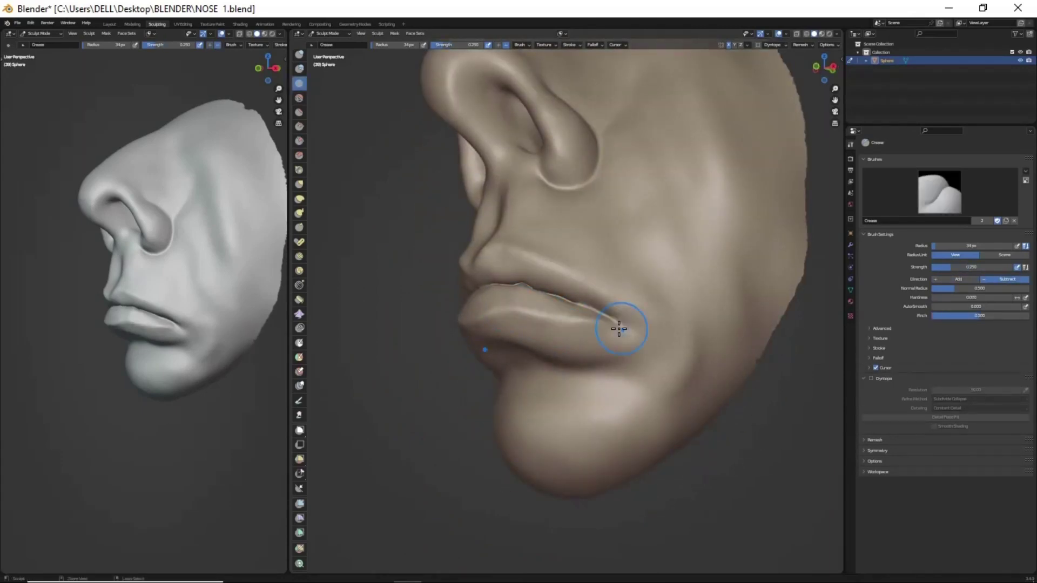
{"action": "scroll", "coordinate": [556, 381], "scroll_direction": "down", "scroll_amount": 2}
{"action": "mouse_move", "coordinate": [556, 382]}
{"action": "middle_mouse_down"}
{"action": "mouse_move", "coordinate": [563, 371]}
{"action": "mouse_move", "coordinate": [528, 297]}
{"action": "middle_mouse_up"}
{"action": "scroll", "coordinate": [513, 232], "scroll_direction": "up", "scroll_amount": 2}
{"action": "middle_click_drag", "start_coordinate": [518, 244], "coordinate": [539, 247]}
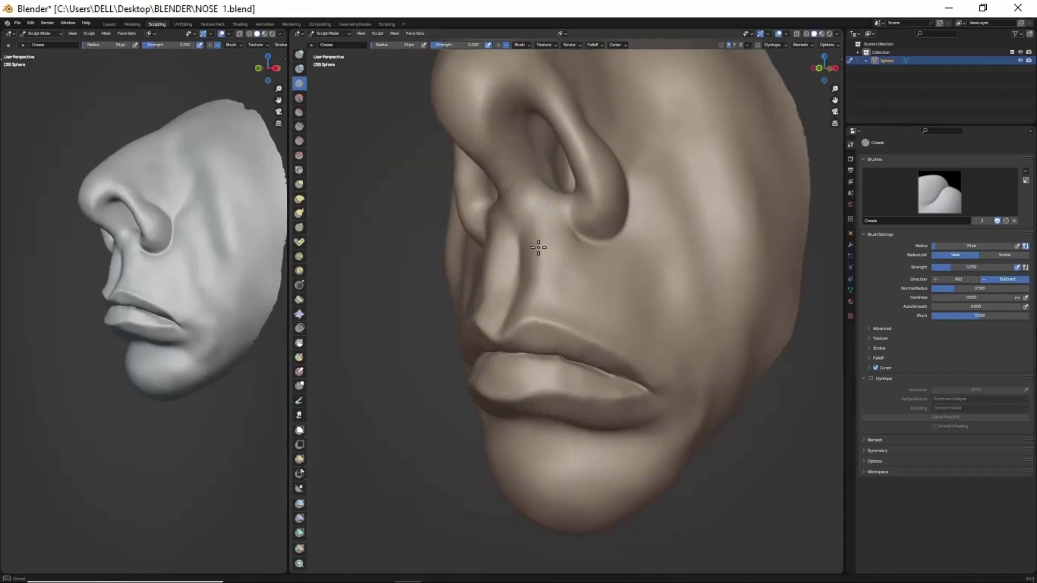
{"action": "scroll", "coordinate": [514, 371], "scroll_direction": "down", "scroll_amount": 3}
Step: Refine the crease between the lips out into the mouth corners
{"action": "middle_click_drag", "start_coordinate": [594, 343], "coordinate": [563, 423]}
{"action": "scroll", "coordinate": [576, 365], "scroll_direction": "up", "scroll_amount": 2}
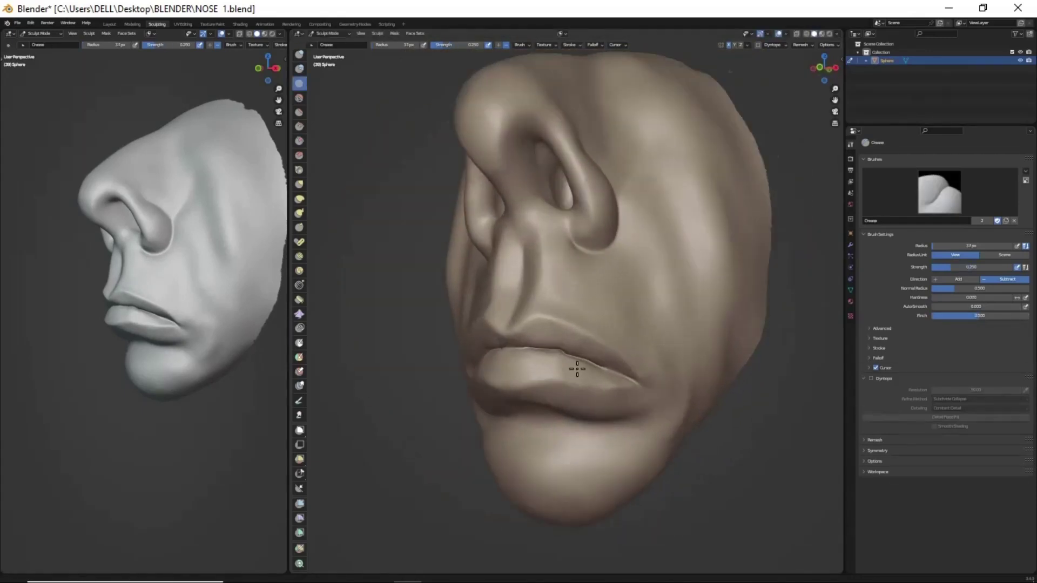
{"action": "scroll", "coordinate": [575, 330], "scroll_direction": "up", "scroll_amount": 2}
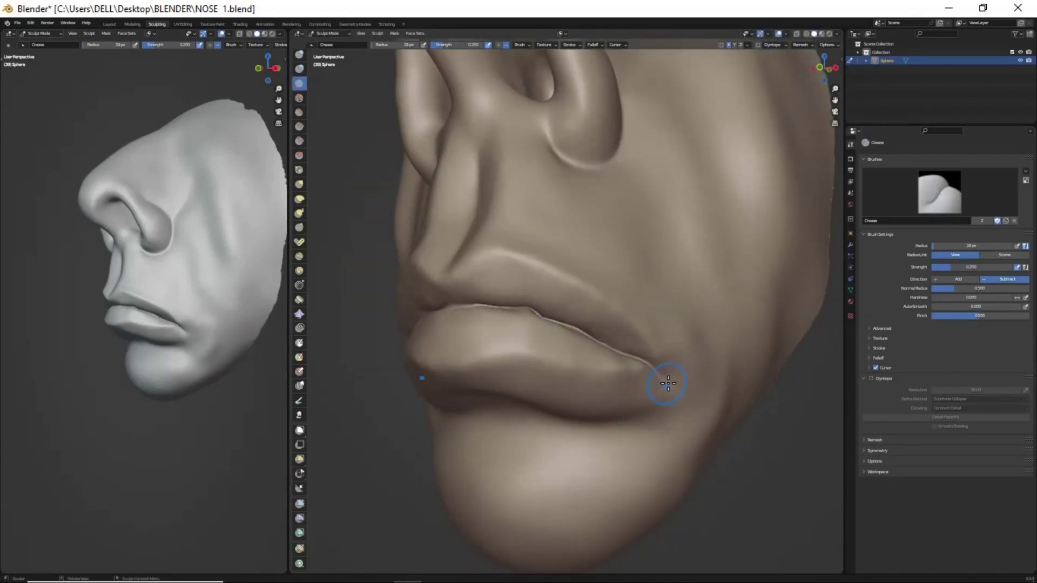
{"action": "scroll", "coordinate": [602, 302], "scroll_direction": "down", "scroll_amount": 2}
{"action": "mouse_move", "coordinate": [548, 326]}
{"action": "middle_mouse_down"}
{"action": "mouse_move", "coordinate": [618, 454]}
{"action": "mouse_move", "coordinate": [649, 400]}
{"action": "middle_mouse_up"}
{"action": "scroll", "coordinate": [650, 400], "scroll_direction": "up", "scroll_amount": 2}
Step: Pull and build up volume under the lower lip with Grab and Draw brushes, hiding the sidebar
{"action": "key", "text": "g"}
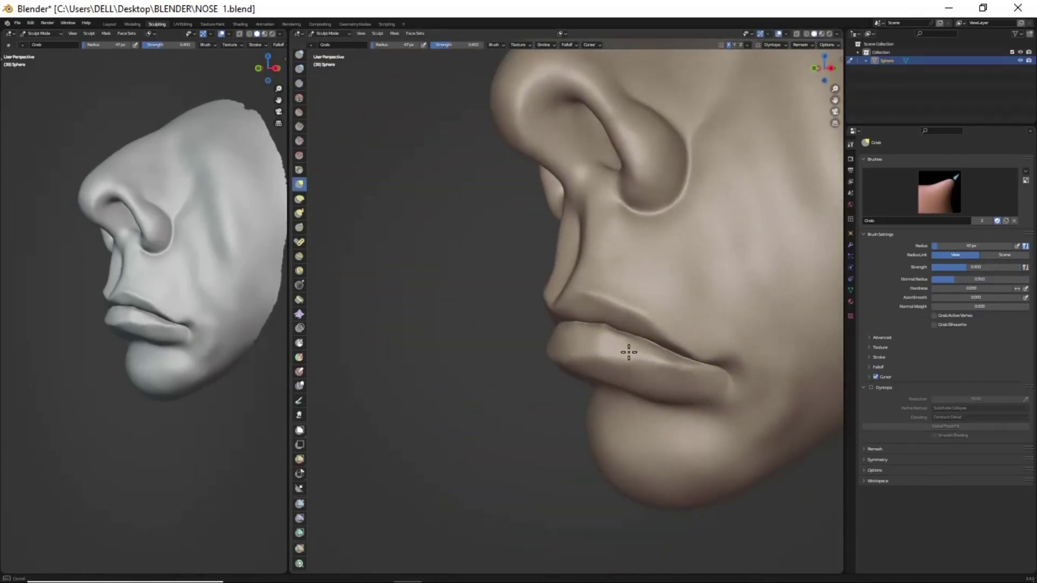
{"action": "scroll", "coordinate": [629, 353], "scroll_direction": "down", "scroll_amount": 4}
{"action": "mouse_move", "coordinate": [616, 403]}
{"action": "middle_mouse_down"}
{"action": "mouse_move", "coordinate": [525, 323]}
{"action": "mouse_move", "coordinate": [576, 397]}
{"action": "middle_mouse_up"}
{"action": "key", "text": "x"}
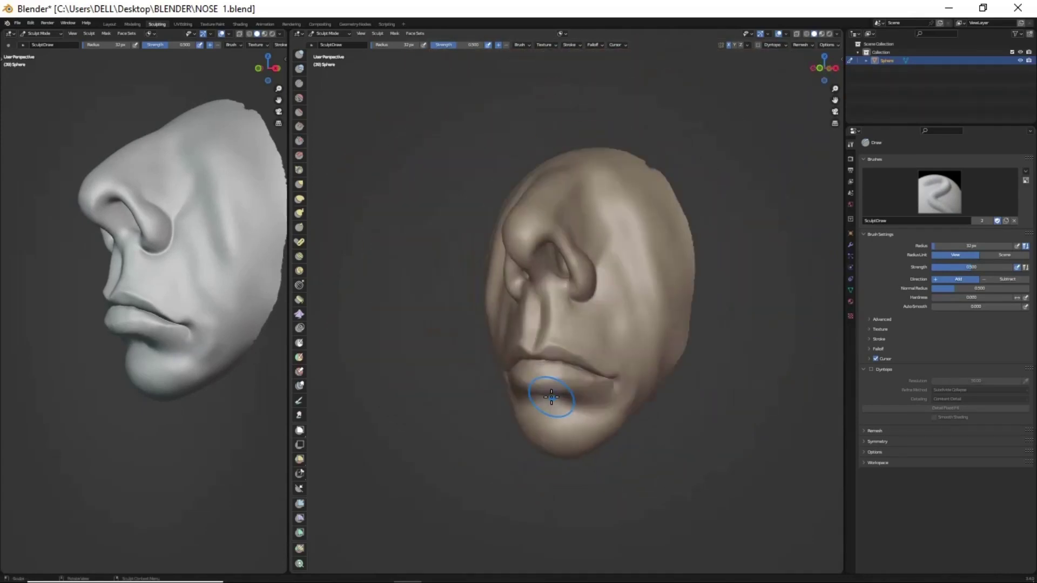
{"action": "scroll", "coordinate": [584, 305], "scroll_direction": "up", "scroll_amount": 5}
{"action": "scroll", "coordinate": [584, 305], "scroll_direction": "down", "scroll_amount": 2}
{"action": "key", "text": "n"}
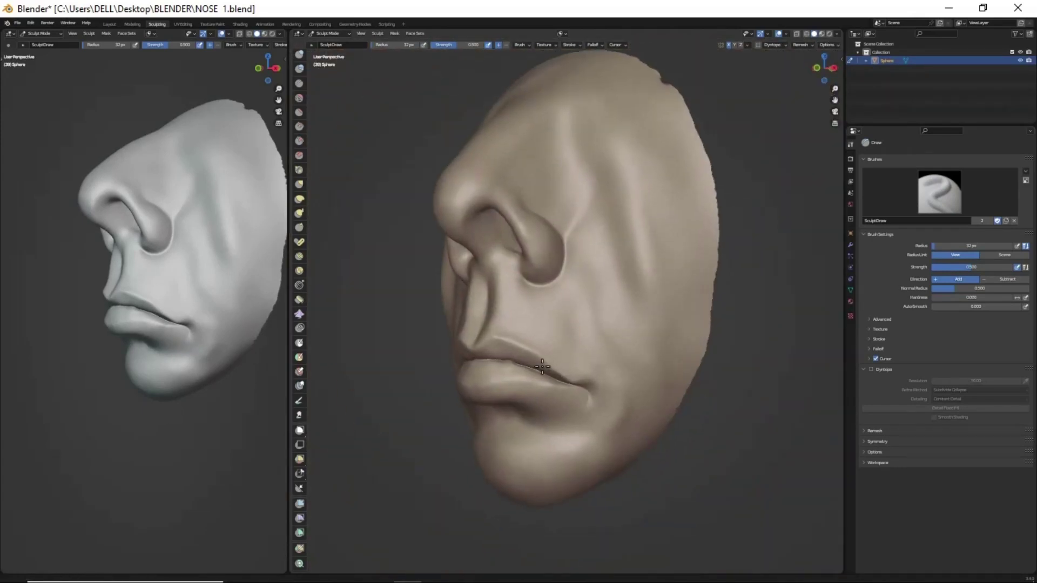
{"action": "scroll", "coordinate": [601, 309], "scroll_direction": "down", "scroll_amount": 2}
{"action": "mouse_move", "coordinate": [601, 308]}
{"action": "middle_mouse_down"}
{"action": "mouse_move", "coordinate": [547, 329]}
{"action": "mouse_move", "coordinate": [358, 318]}
{"action": "middle_mouse_up"}
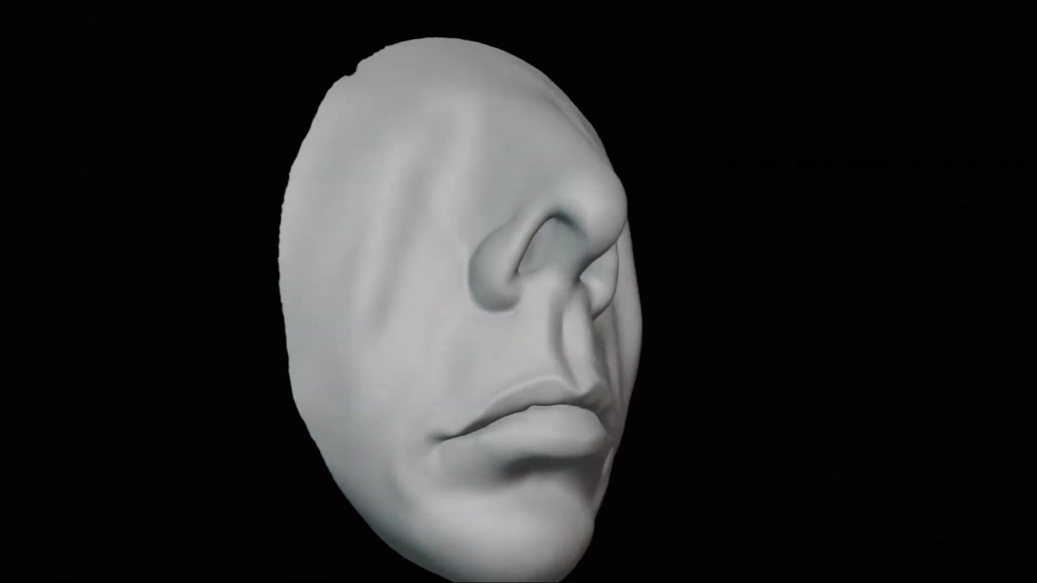